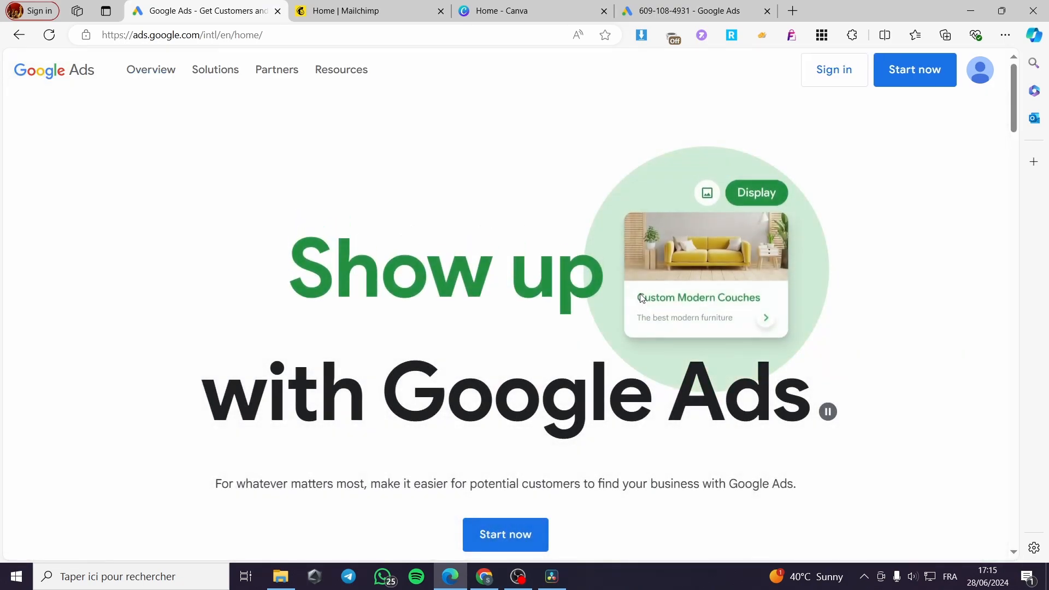
Start the Google Ads sign-up to reach the business information form for the first campaign
{"action": "scroll", "coordinate": [744, 421], "scroll_direction": "down", "scroll_amount": 1}
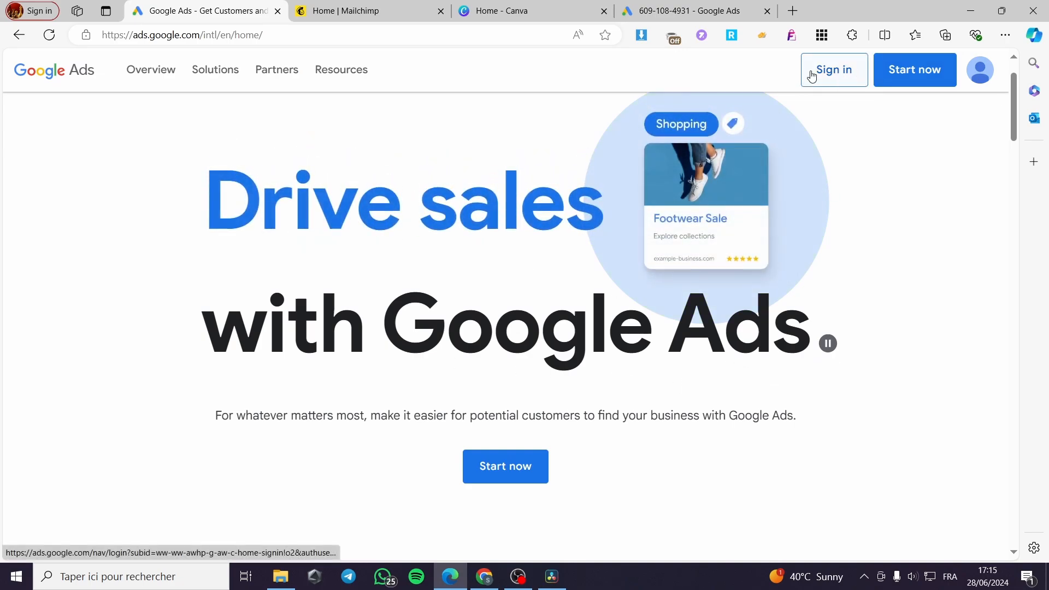
{"action": "left_click", "coordinate": [932, 79]}
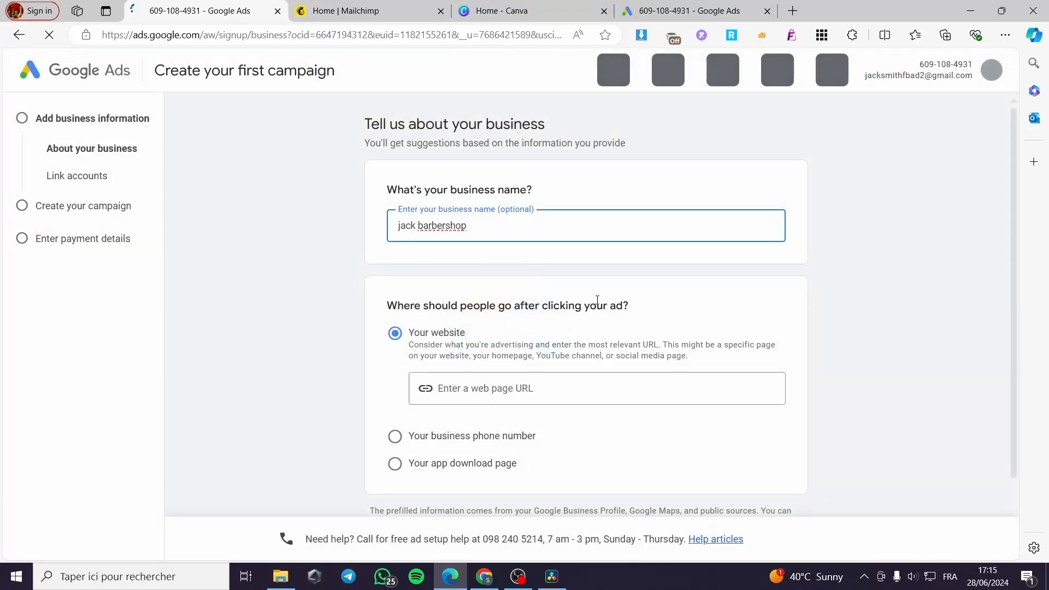
{"action": "left_click", "coordinate": [597, 301]}
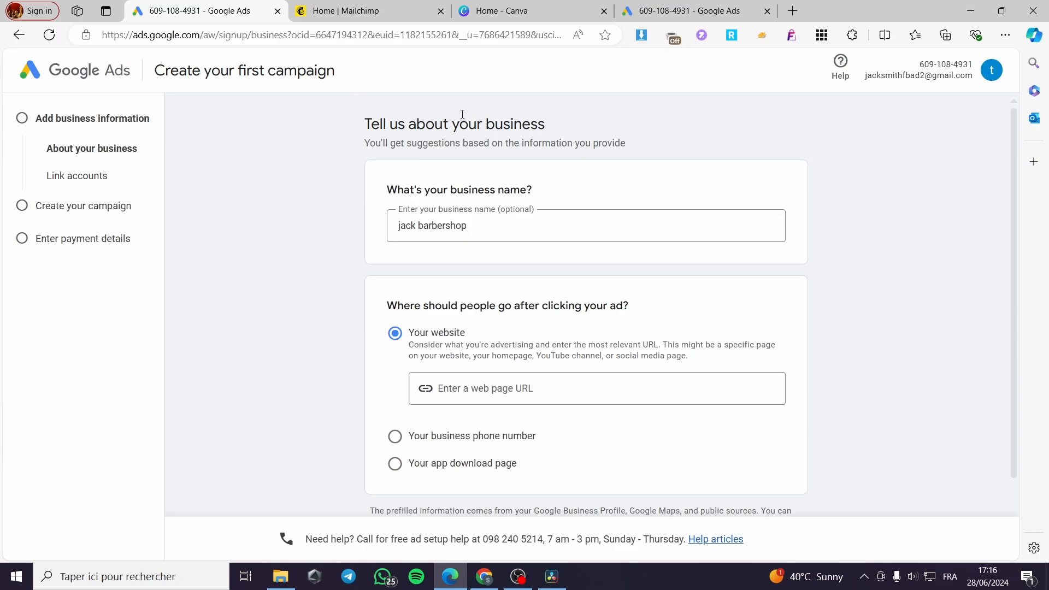
Switch to Mailchimp and choose to create a landing page
{"action": "left_click", "coordinate": [350, 15]}
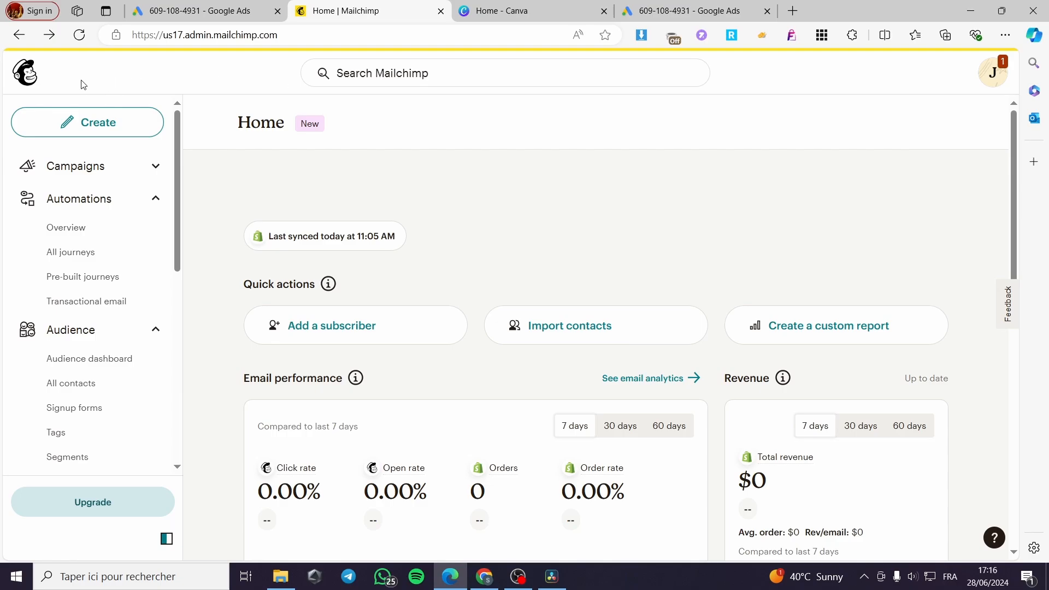
{"action": "left_click", "coordinate": [27, 77]}
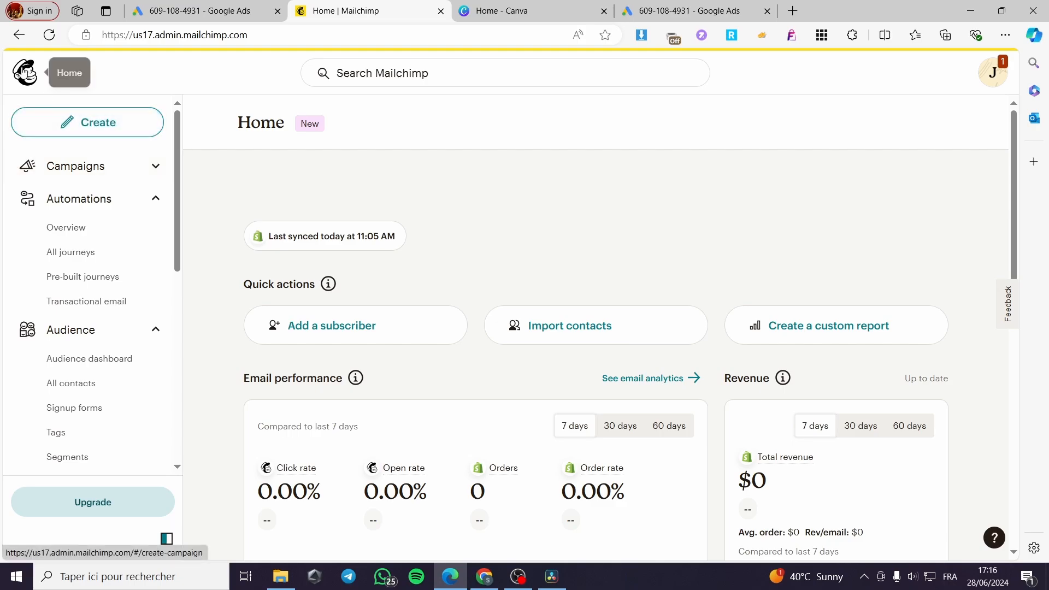
{"action": "left_click", "coordinate": [101, 125]}
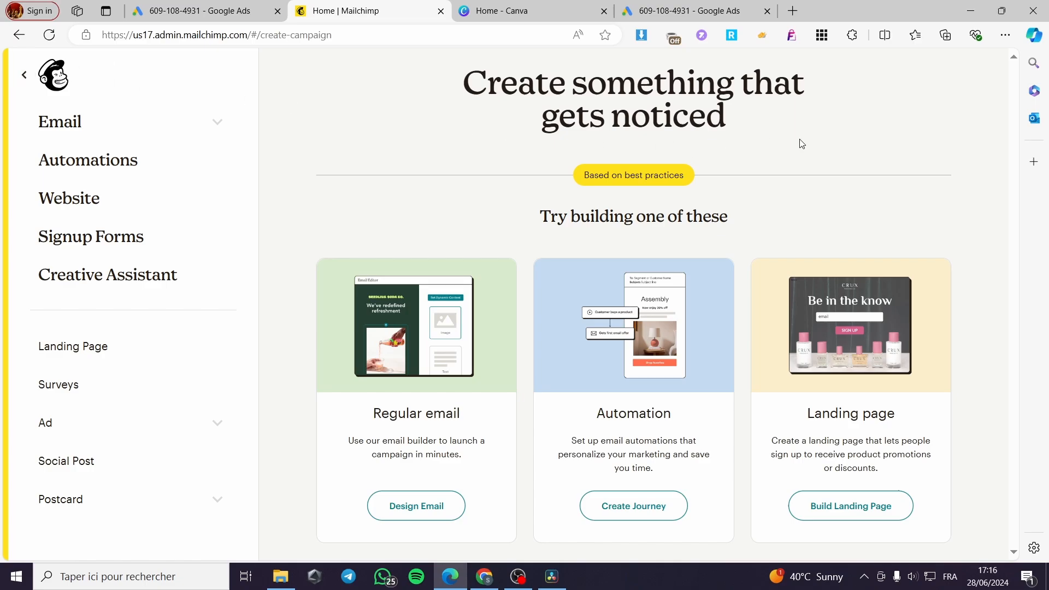
{"action": "left_click", "coordinate": [66, 74]}
{"action": "left_click", "coordinate": [98, 124]}
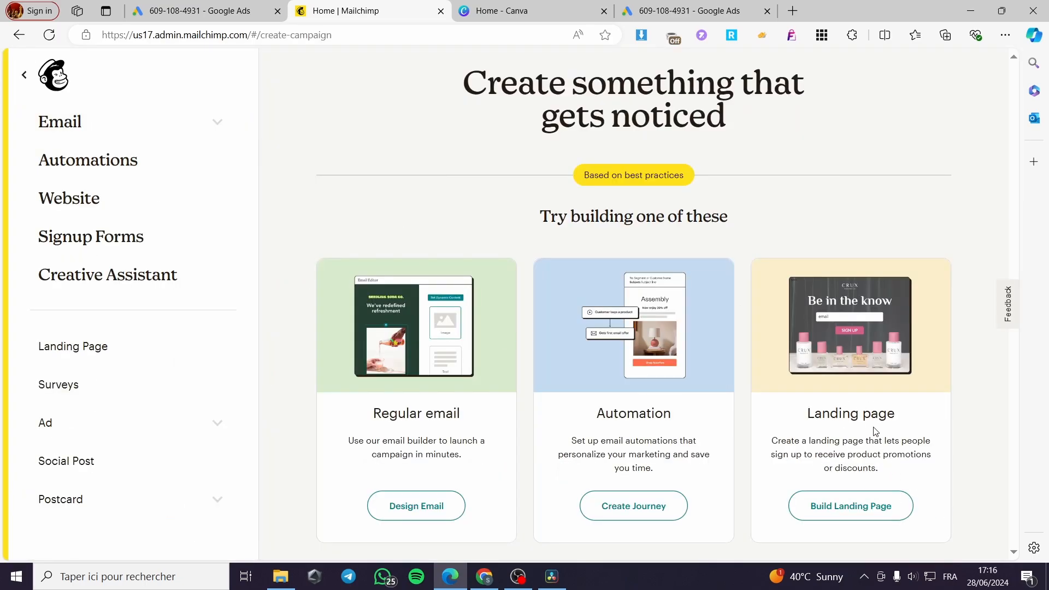
{"action": "left_click", "coordinate": [863, 517]}
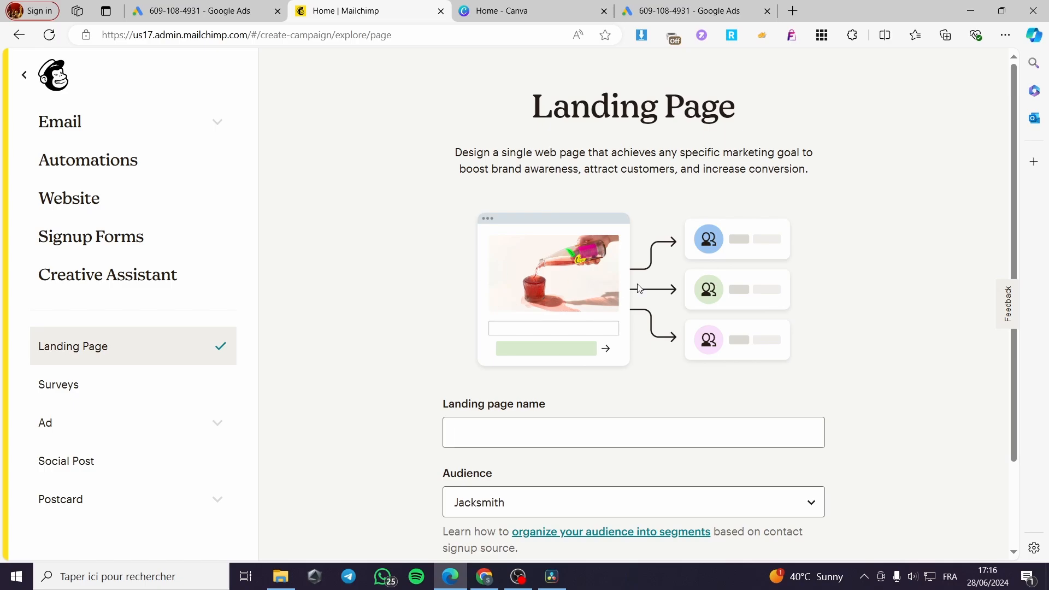
Name the landing page after its selected audience, keep that audience, and begin the page setup
{"action": "scroll", "coordinate": [741, 343], "scroll_direction": "down", "scroll_amount": 2}
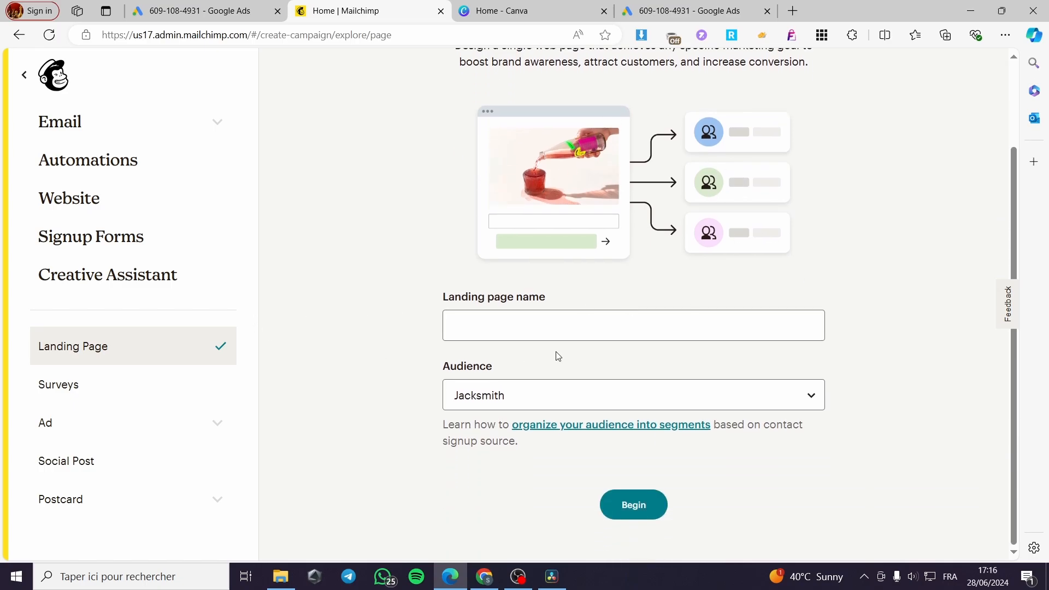
{"action": "left_click", "coordinate": [501, 321]}
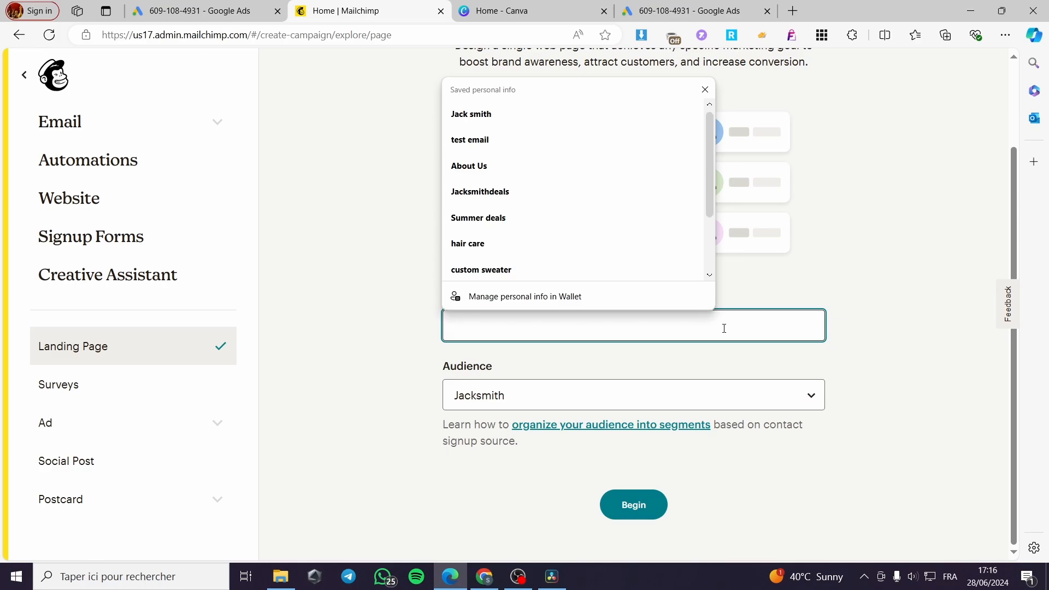
{"action": "type", "text": "Jacksm"}
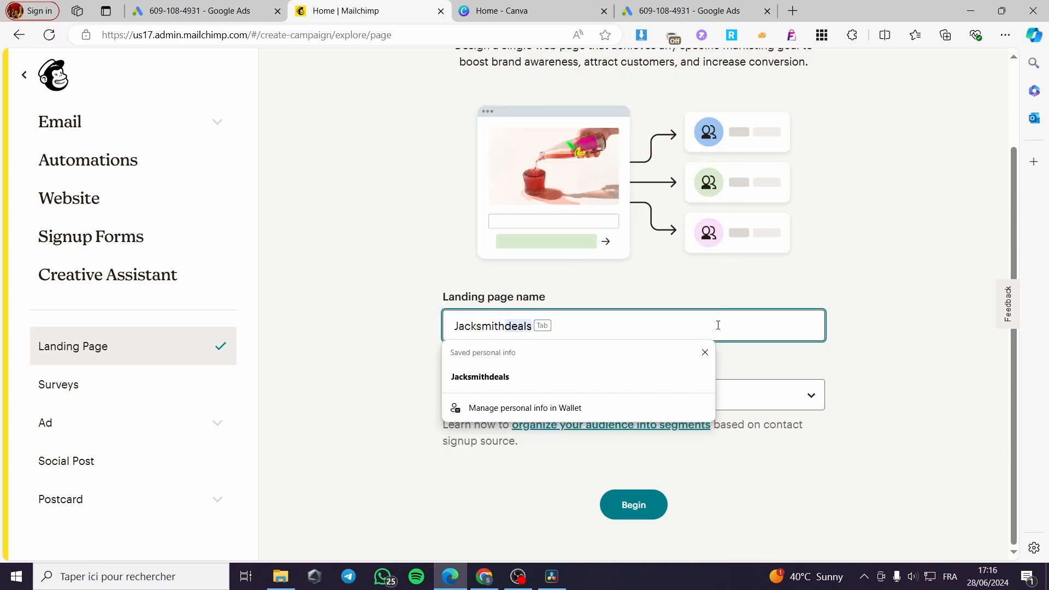
{"action": "type", "text": "ith"}
{"action": "left_click", "coordinate": [396, 320]}
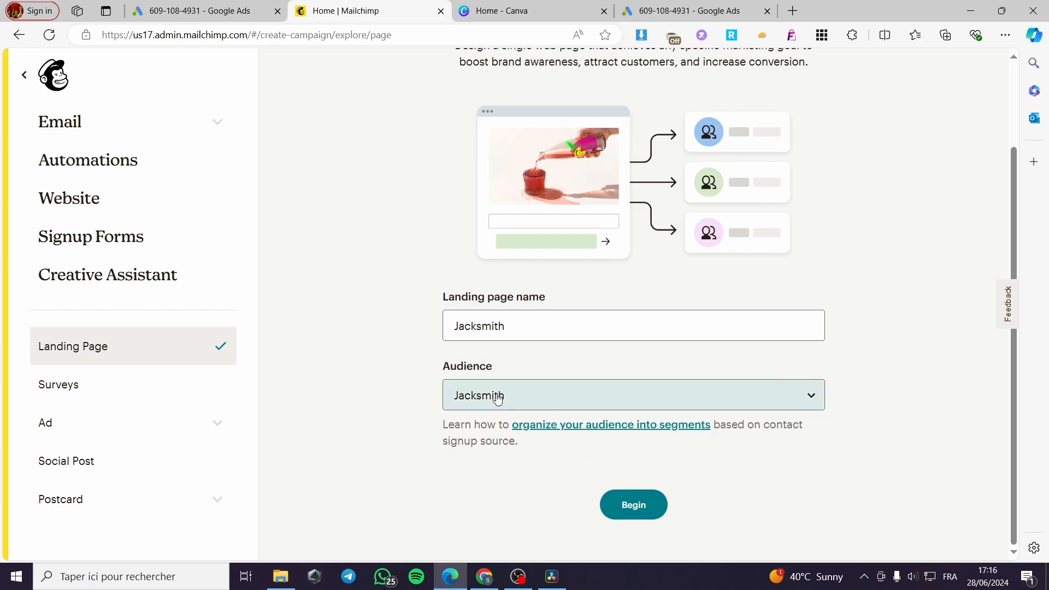
{"action": "left_click", "coordinate": [571, 394]}
{"action": "left_click", "coordinate": [576, 394]}
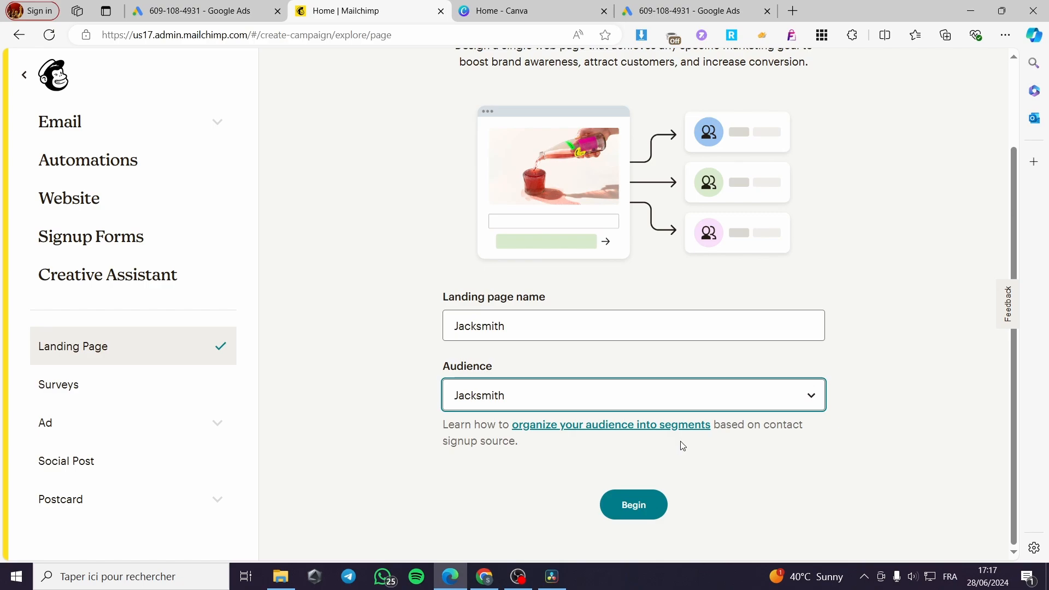
{"action": "left_click", "coordinate": [608, 498]}
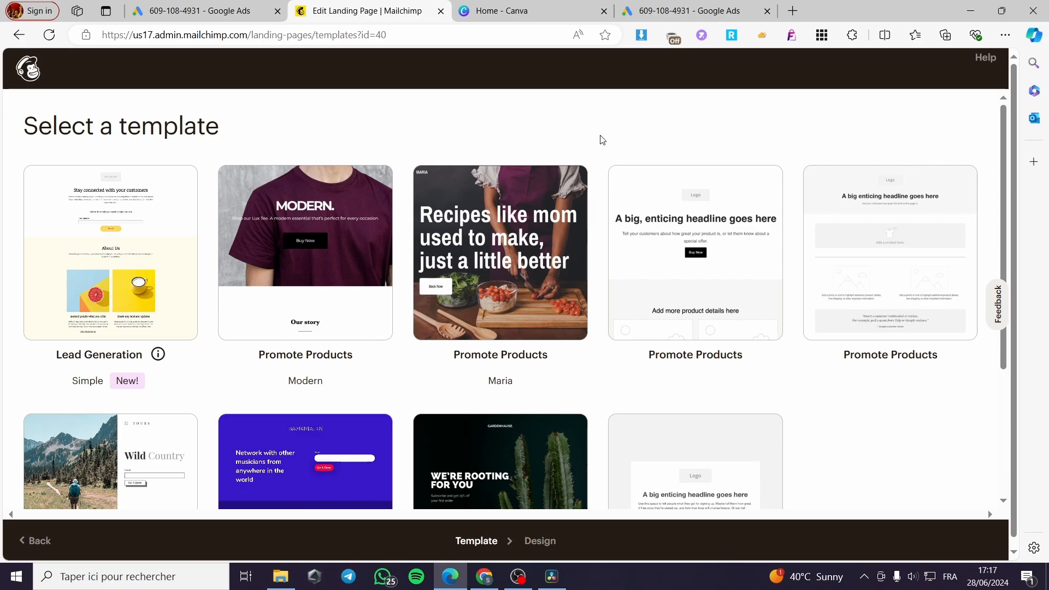
Browse the landing page templates and select the Promote Products layout with a store-product placeholder beneath the headline
{"action": "scroll", "coordinate": [601, 140], "scroll_direction": "down", "scroll_amount": 3}
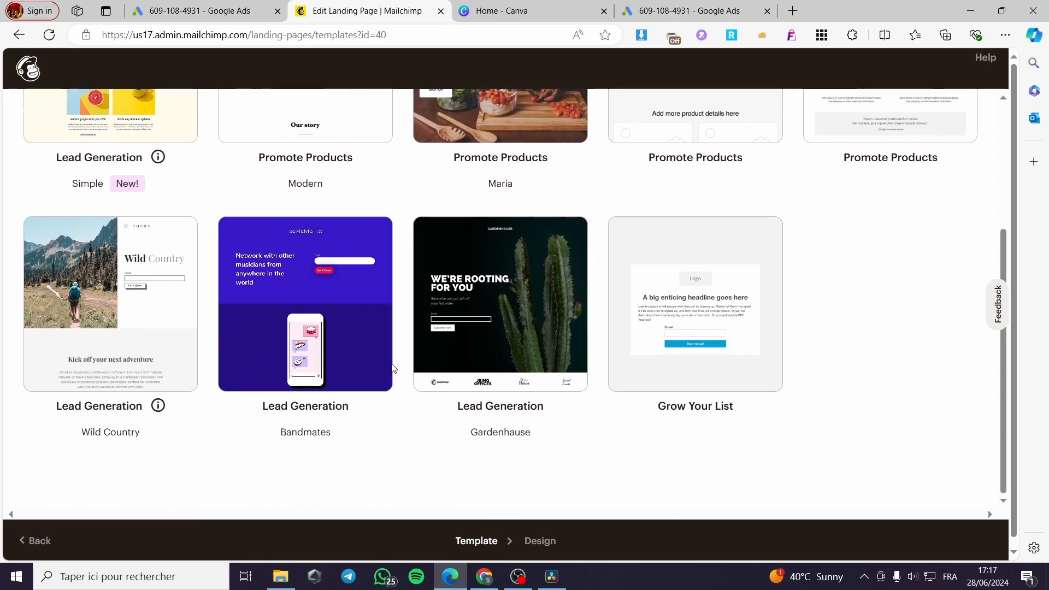
{"action": "scroll", "coordinate": [392, 368], "scroll_direction": "up", "scroll_amount": 3}
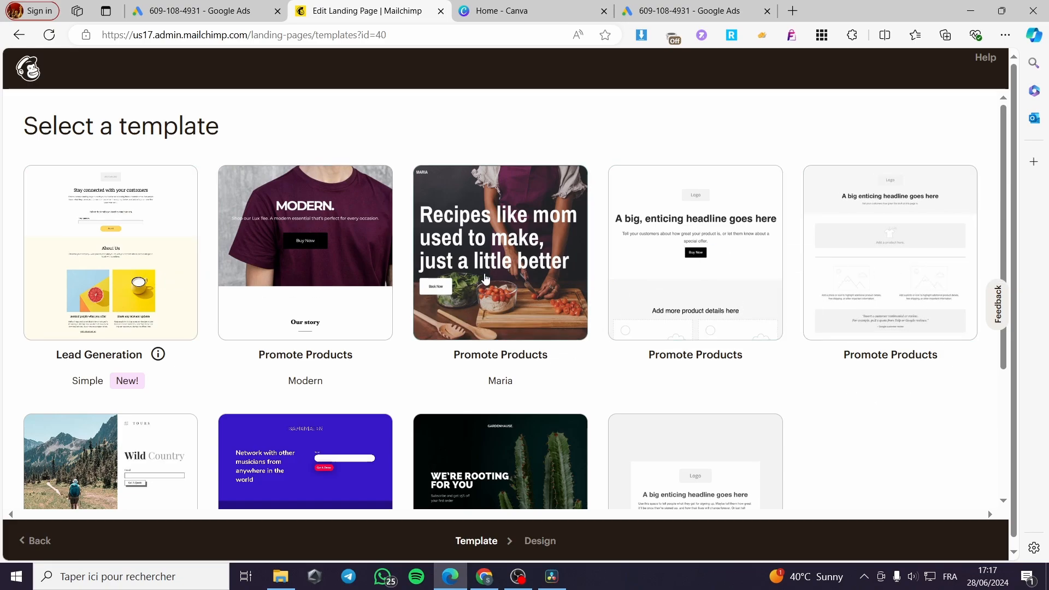
{"action": "scroll", "coordinate": [520, 358], "scroll_direction": "down", "scroll_amount": 3}
{"action": "scroll", "coordinate": [520, 358], "scroll_direction": "up", "scroll_amount": 3}
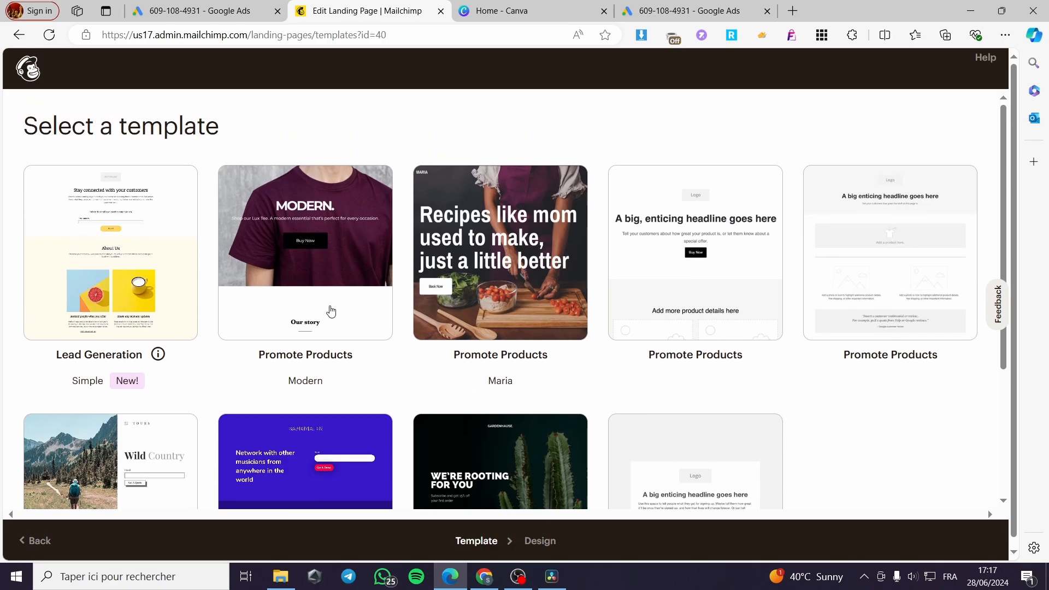
{"action": "scroll", "coordinate": [810, 342], "scroll_direction": "down", "scroll_amount": 3}
{"action": "scroll", "coordinate": [710, 360], "scroll_direction": "up", "scroll_amount": 3}
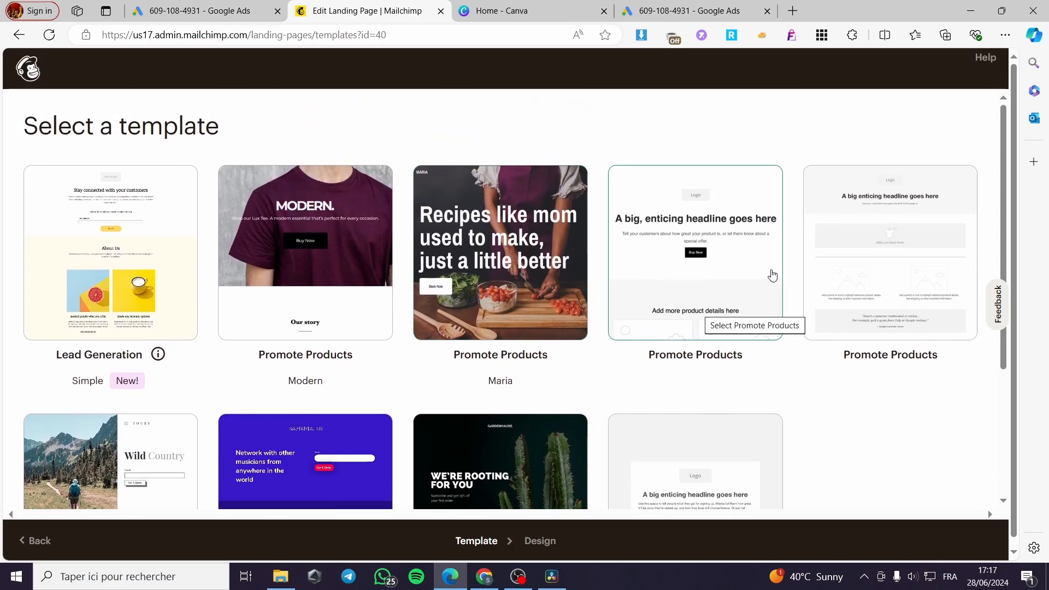
{"action": "left_click", "coordinate": [899, 267]}
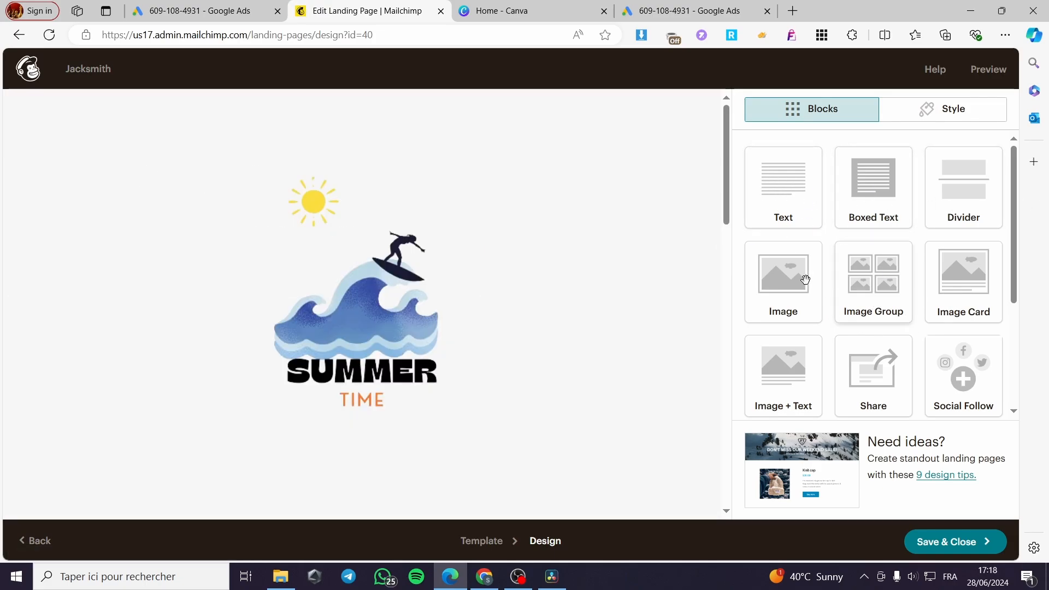
Reduce the logo's display size to slightly below the middle of its range and save the image block
{"action": "left_click", "coordinate": [405, 280]}
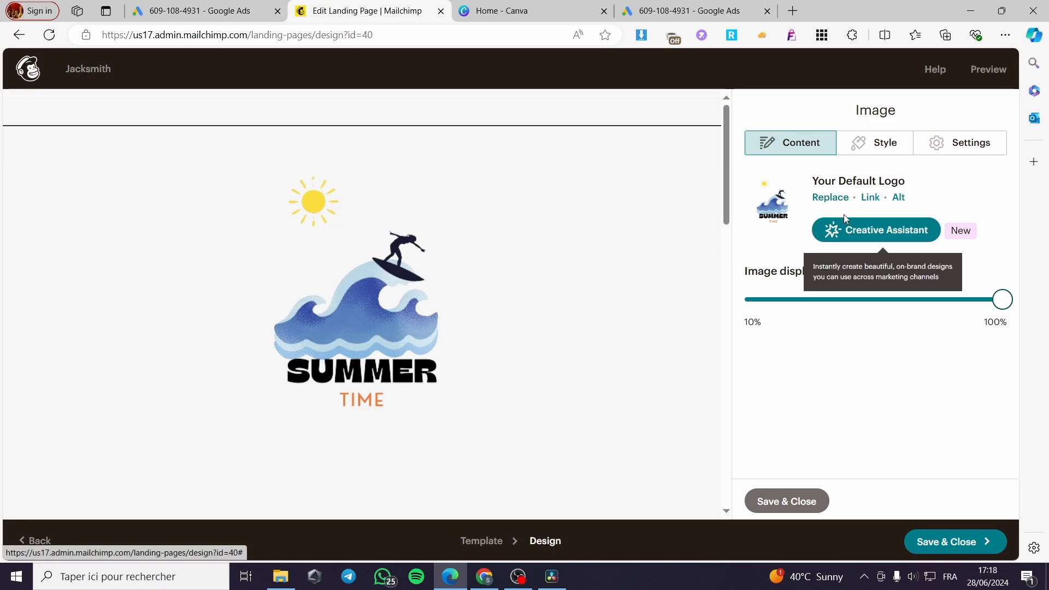
{"action": "left_click_drag", "start_coordinate": [883, 300], "coordinate": [848, 300]}
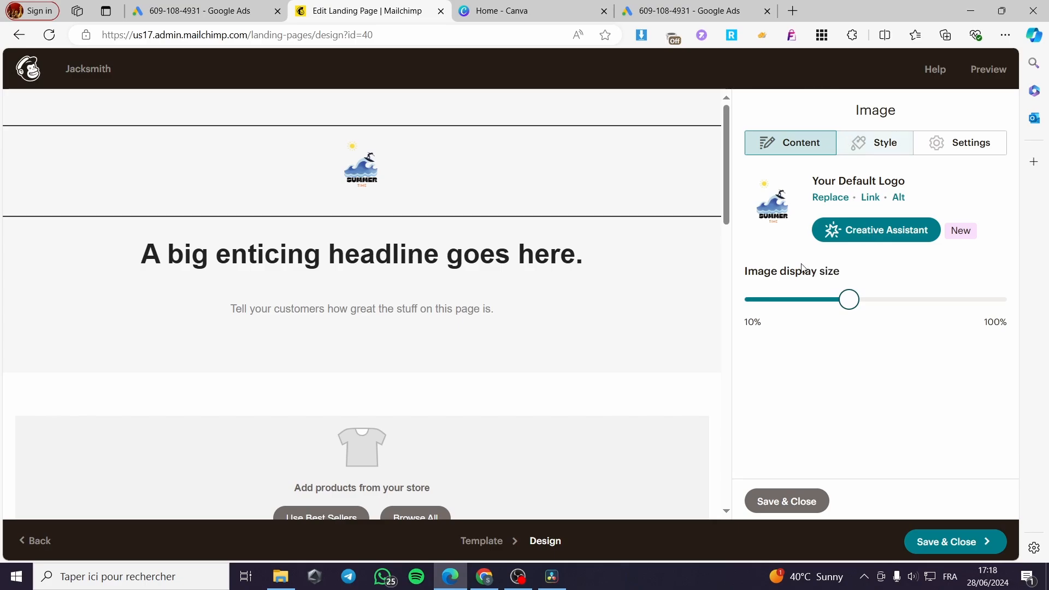
{"action": "left_click", "coordinate": [787, 501]}
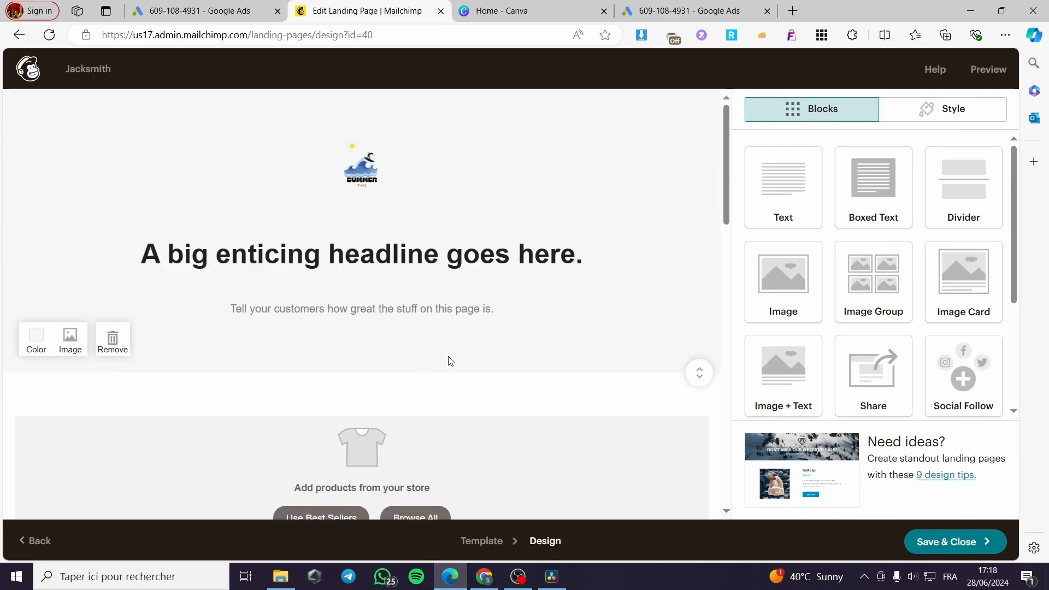
Examine the landing page's headline, store product, image, testimonial, contact and footer sections
{"action": "scroll", "coordinate": [449, 361], "scroll_direction": "down", "scroll_amount": 10}
{"action": "scroll", "coordinate": [454, 392], "scroll_direction": "up", "scroll_amount": 15}
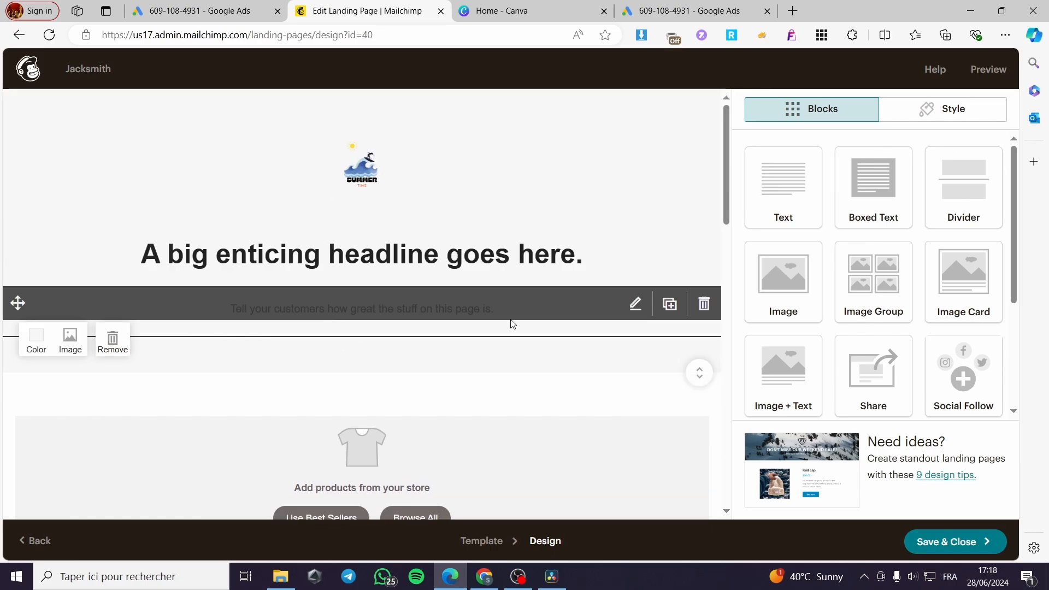
{"action": "scroll", "coordinate": [540, 320], "scroll_direction": "down", "scroll_amount": 5}
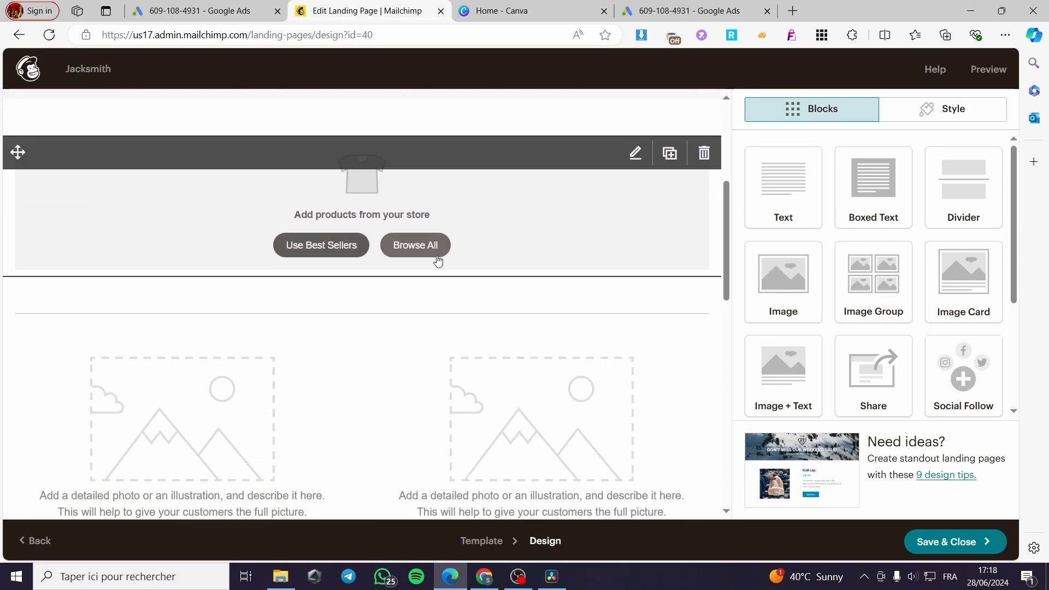
{"action": "scroll", "coordinate": [408, 225], "scroll_direction": "down", "scroll_amount": 4}
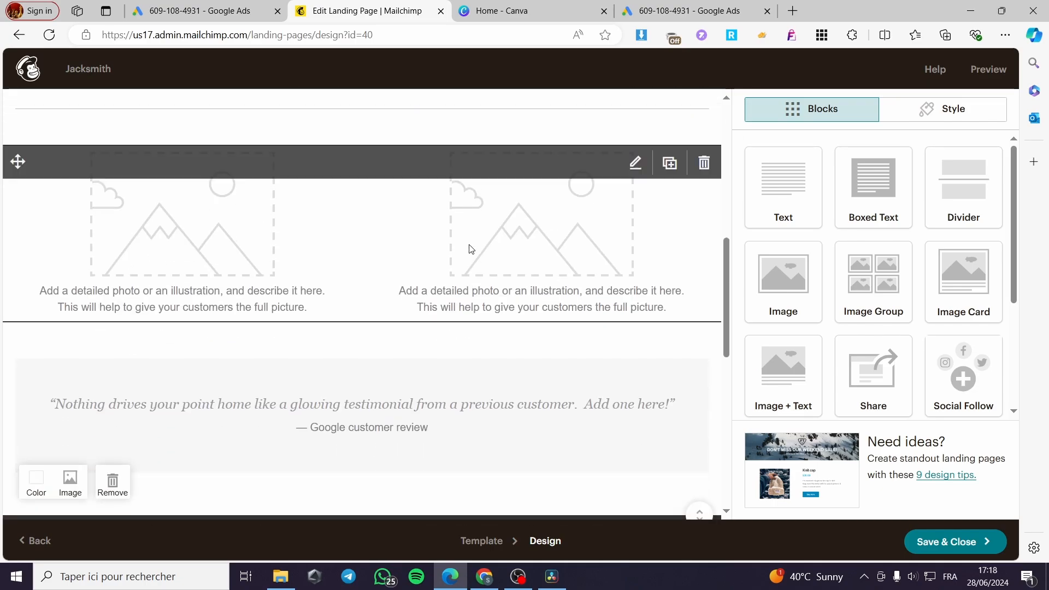
{"action": "scroll", "coordinate": [405, 274], "scroll_direction": "up", "scroll_amount": 3}
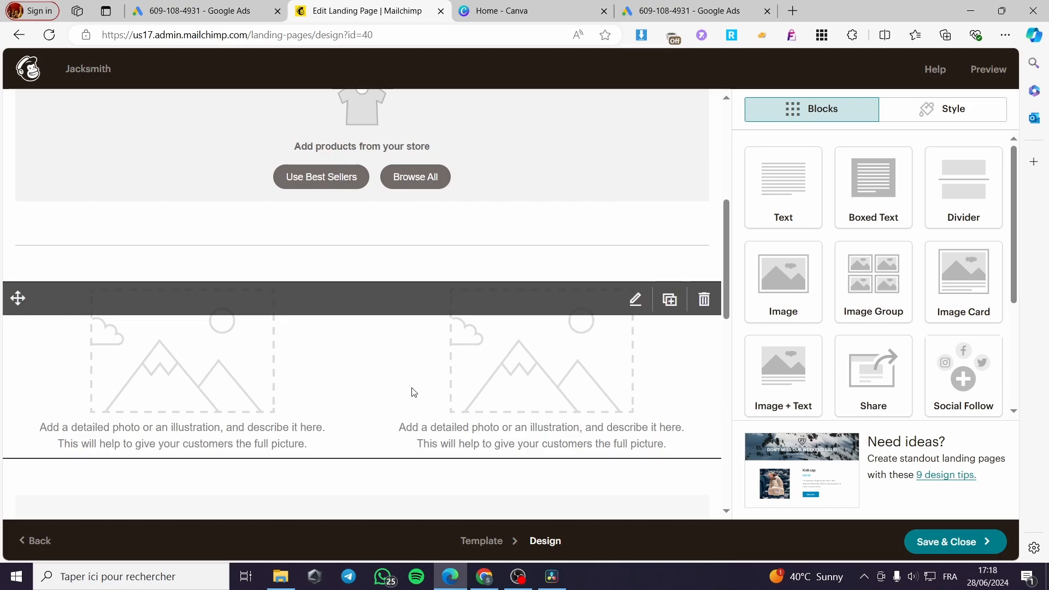
{"action": "scroll", "coordinate": [413, 391], "scroll_direction": "down", "scroll_amount": 3}
{"action": "scroll", "coordinate": [302, 424], "scroll_direction": "down", "scroll_amount": 2}
{"action": "scroll", "coordinate": [394, 411], "scroll_direction": "down", "scroll_amount": 1}
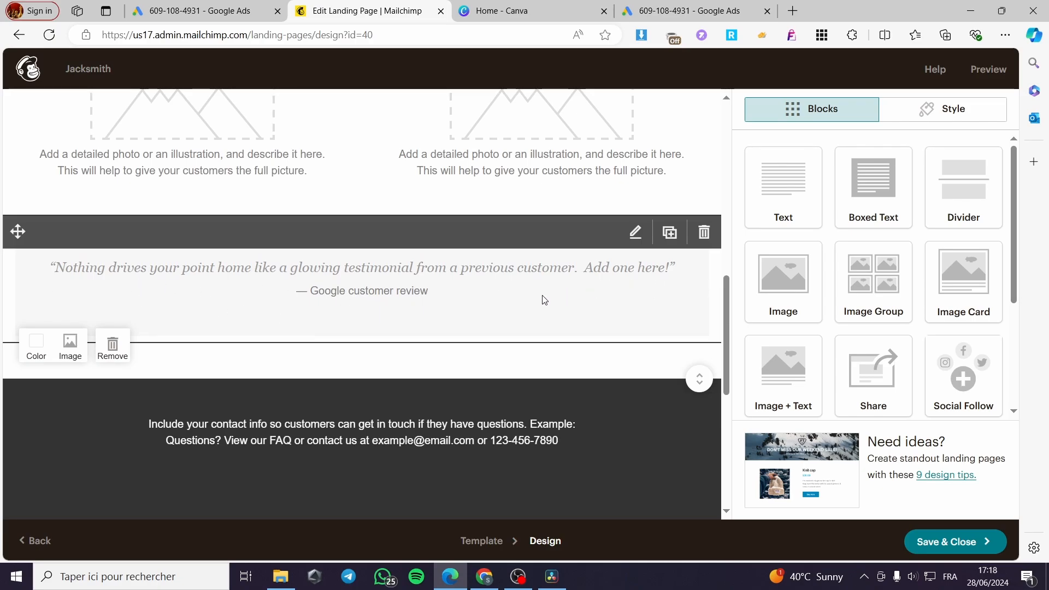
{"action": "scroll", "coordinate": [424, 480], "scroll_direction": "down", "scroll_amount": 3}
{"action": "scroll", "coordinate": [402, 475], "scroll_direction": "down", "scroll_amount": 2}
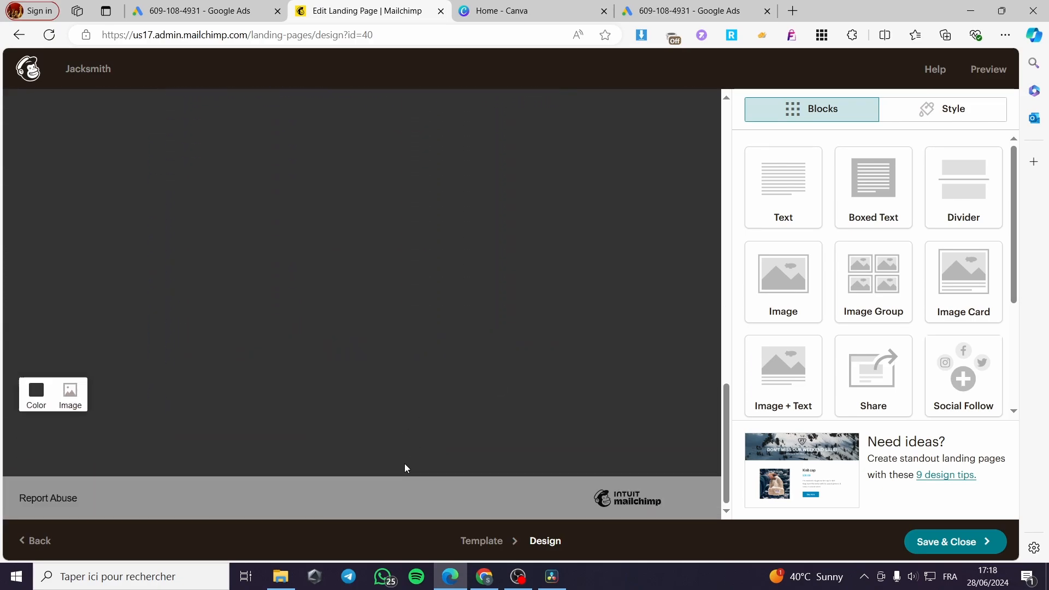
{"action": "scroll", "coordinate": [415, 462], "scroll_direction": "up", "scroll_amount": 10}
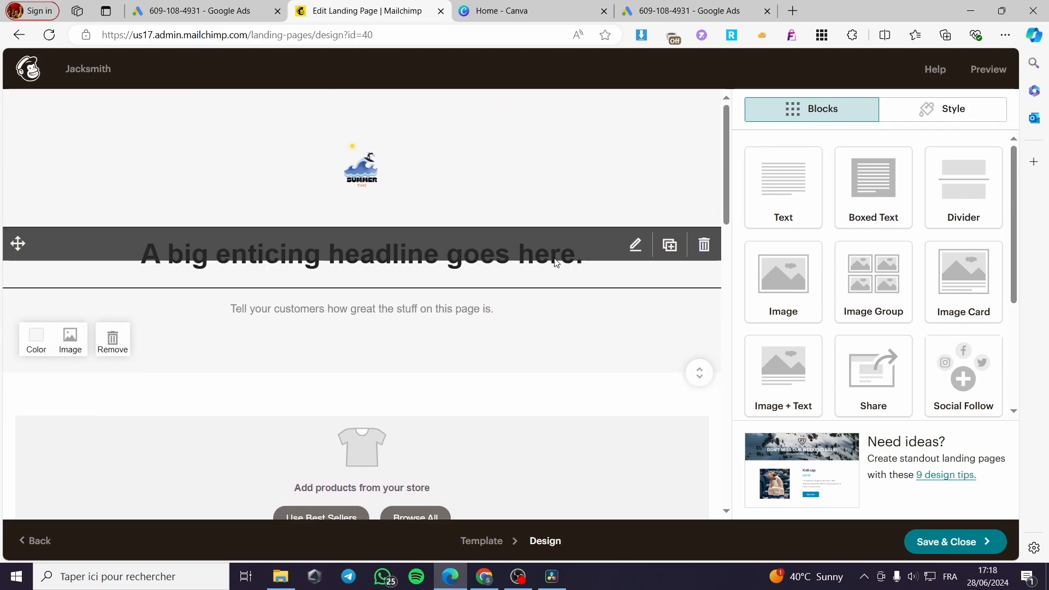
Replace the landing page's headline placeholder text with "Welcome to our store"
{"action": "left_click", "coordinate": [635, 245]}
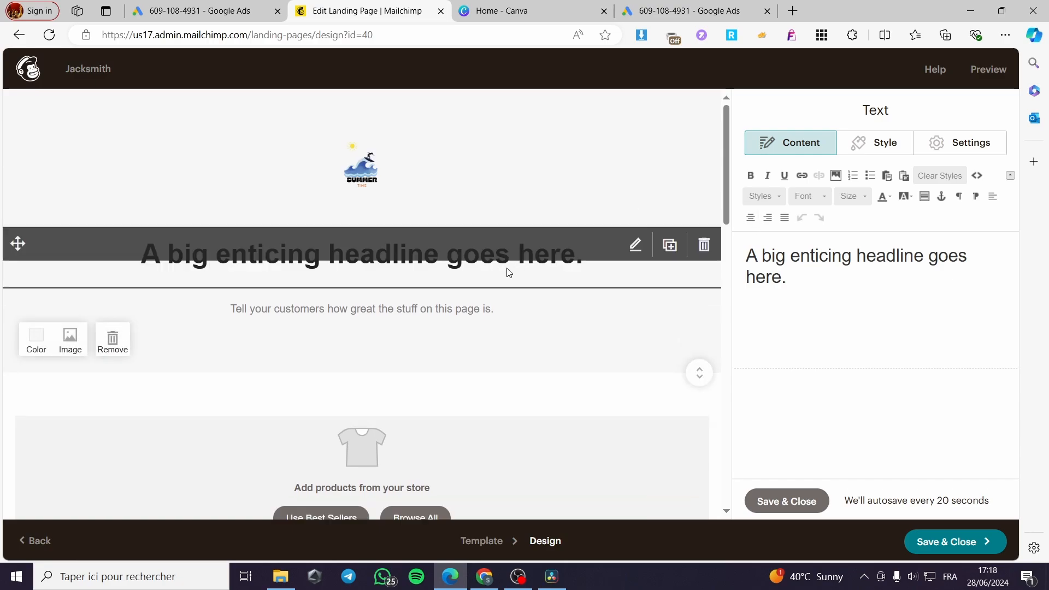
{"action": "left_click_drag", "start_coordinate": [817, 276], "coordinate": [710, 248]}
{"action": "key", "text": "BackSpace"}
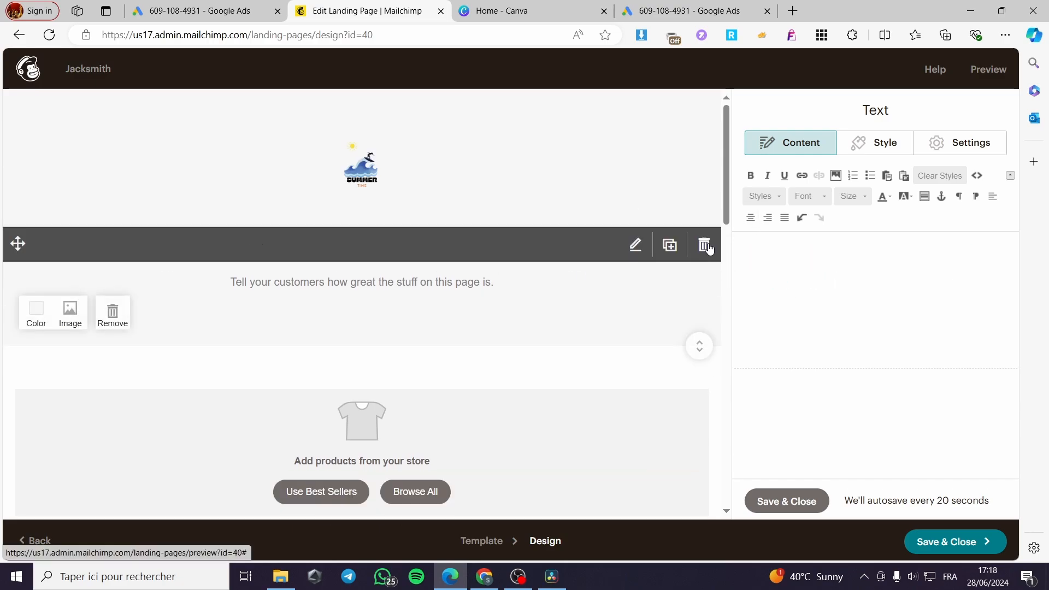
{"action": "type", "text": "Wel"}
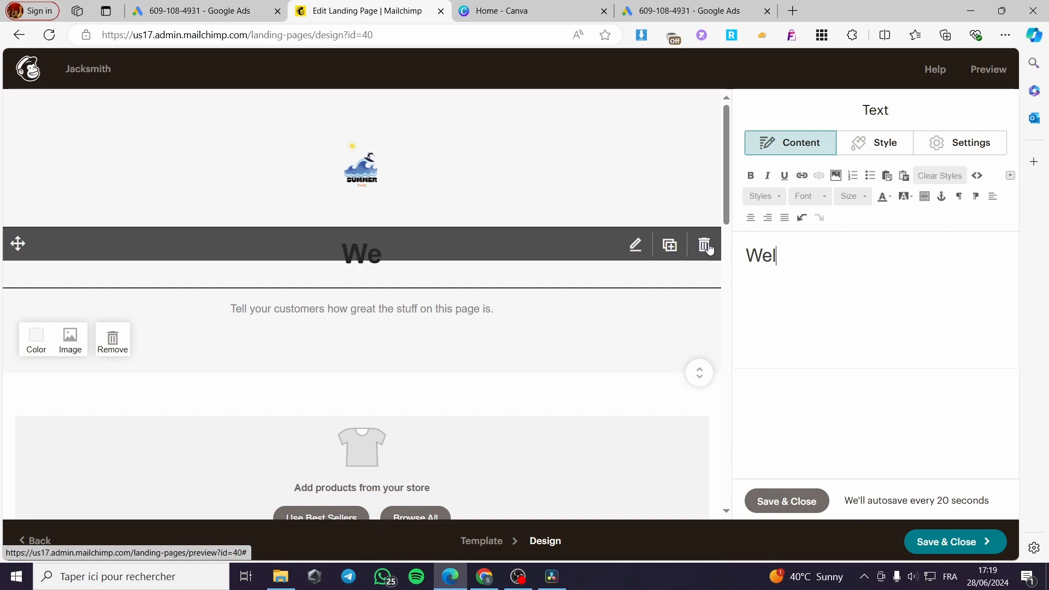
{"action": "type", "text": "come to"}
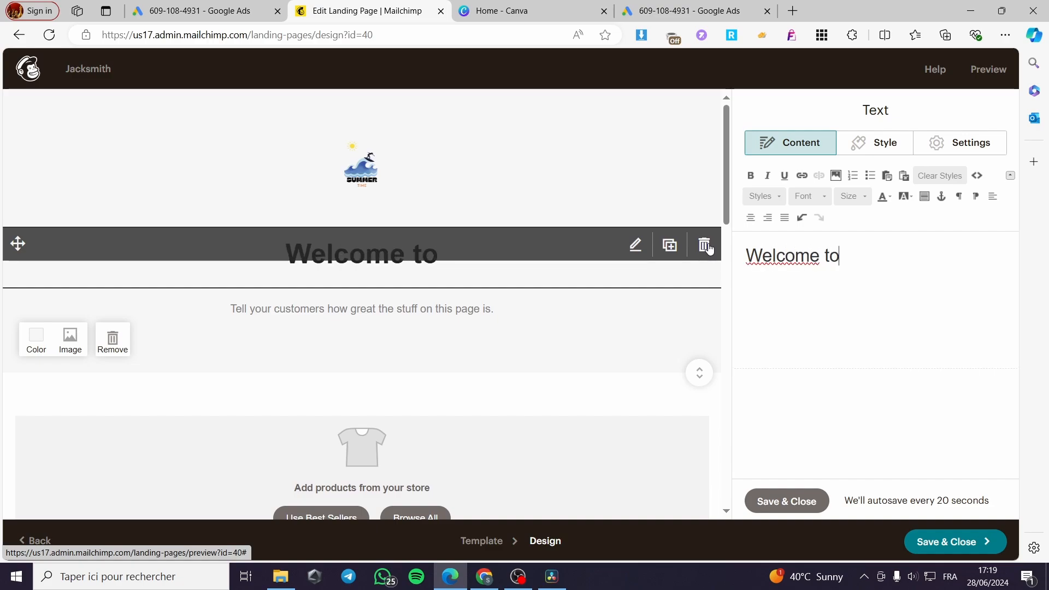
{"action": "type", "text": " our stio"}
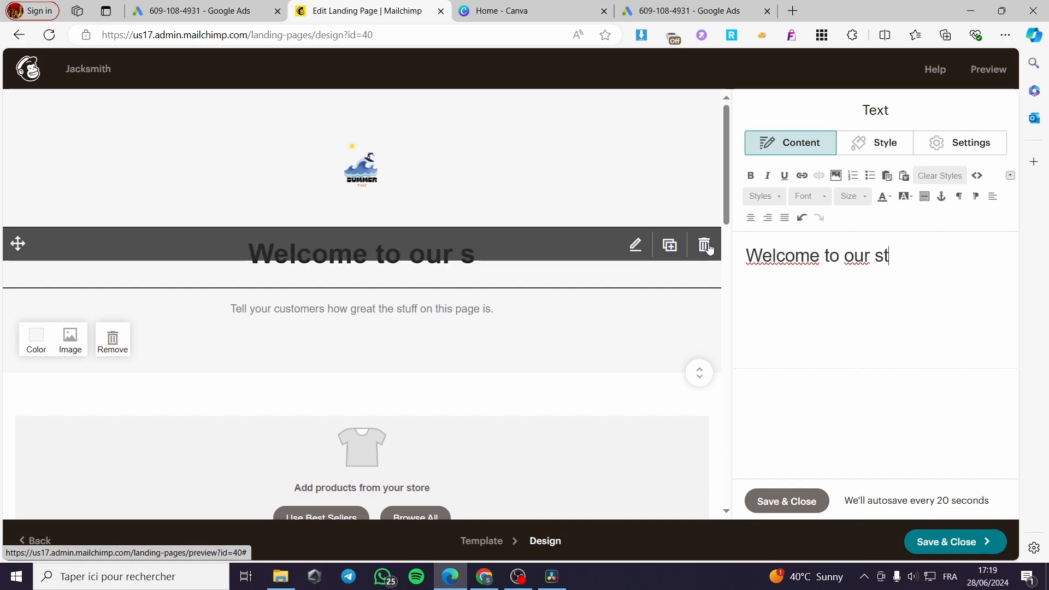
{"action": "key", "text": "BackSpace"}
{"action": "key", "text": "BackSpace"}
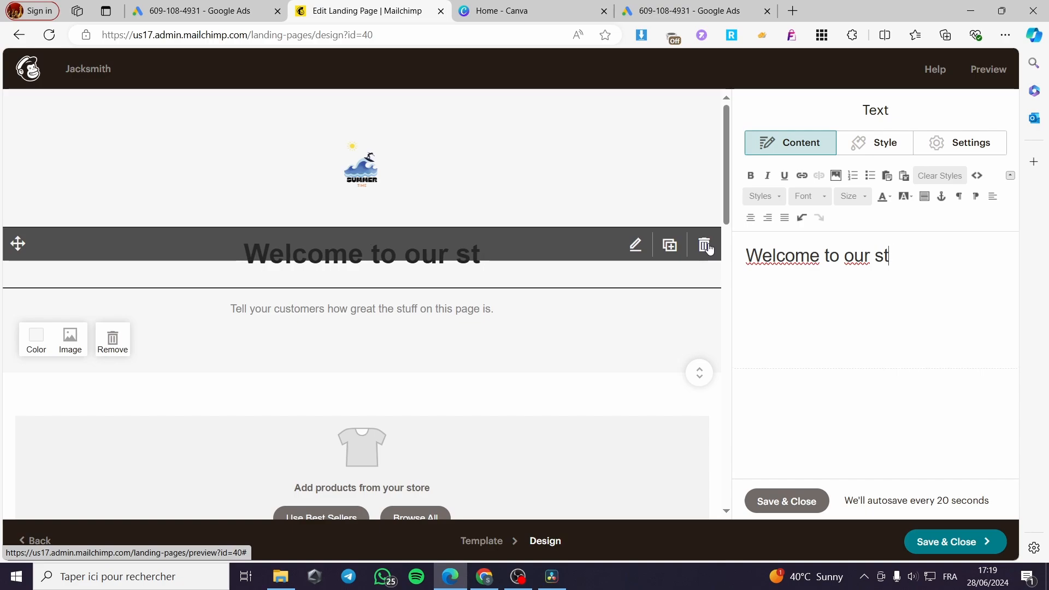
{"action": "type", "text": "ore"}
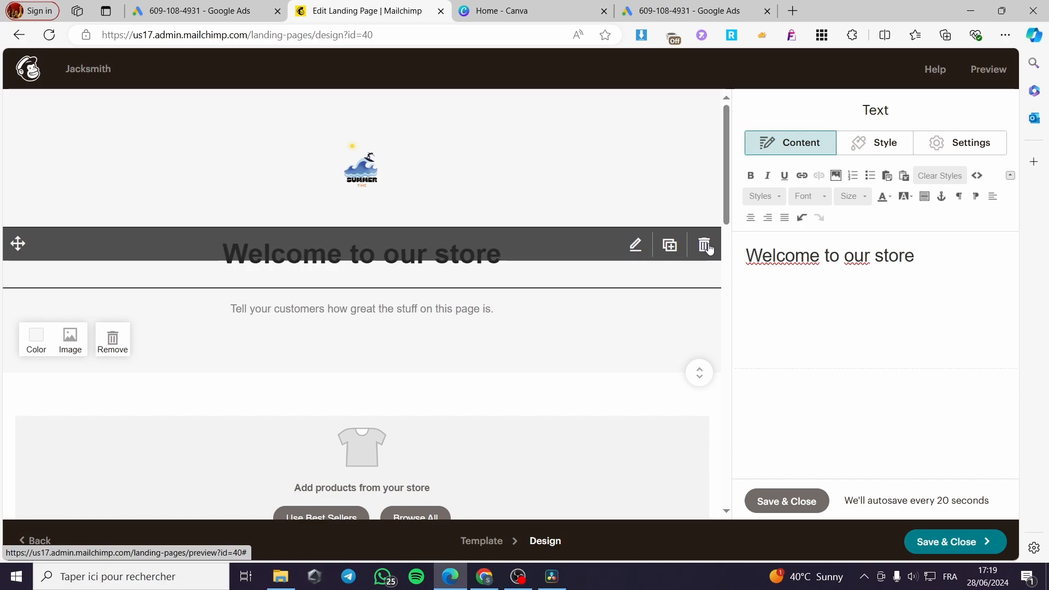
Make the entire headline text bold and save the text block
{"action": "left_click_drag", "start_coordinate": [944, 254], "coordinate": [735, 257]}
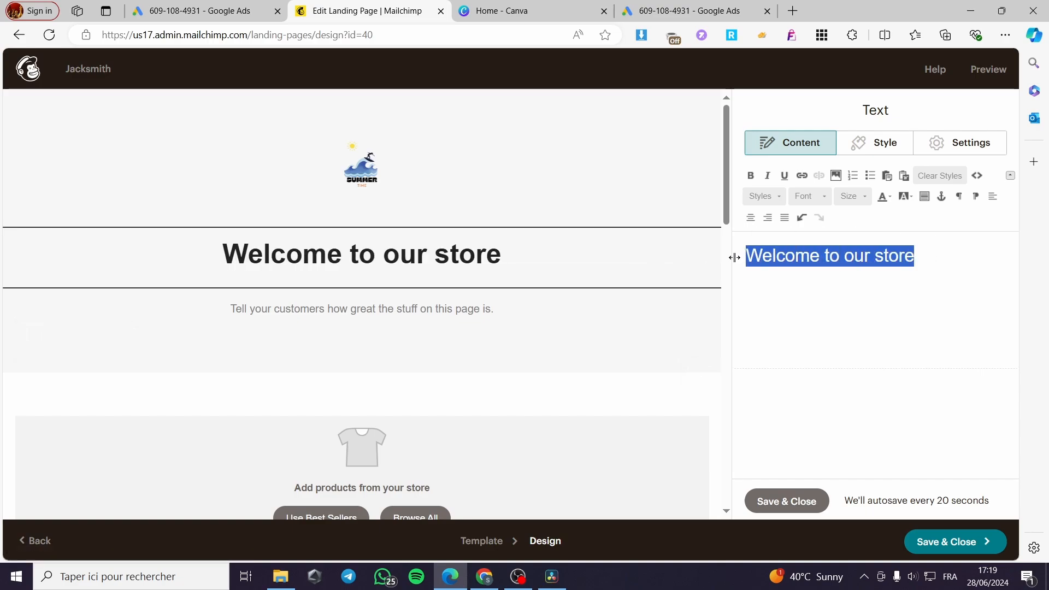
{"action": "left_click", "coordinate": [752, 182]}
{"action": "left_click", "coordinate": [810, 339]}
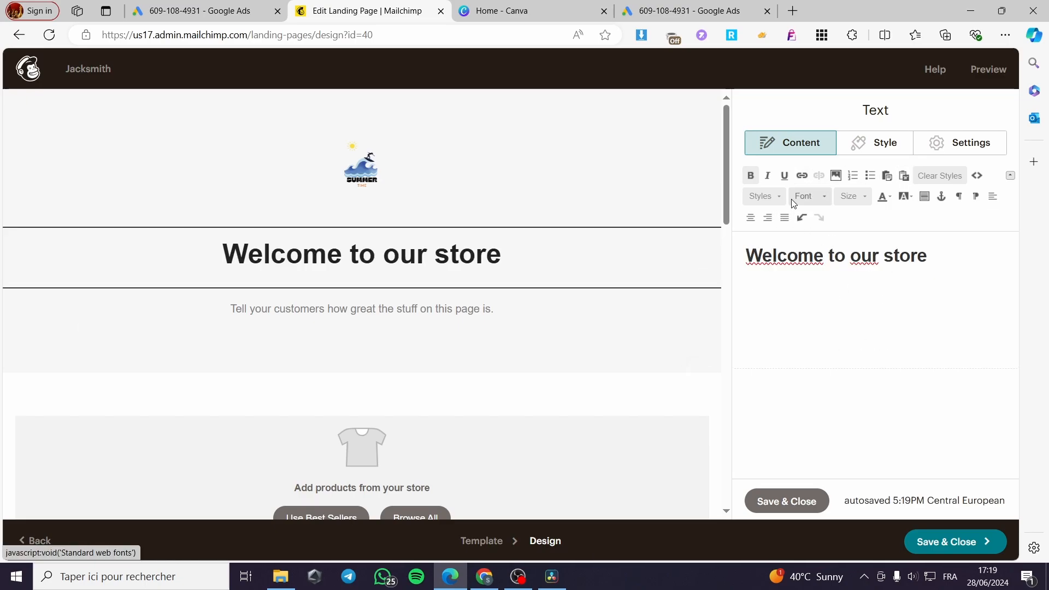
{"action": "left_click", "coordinate": [787, 502]}
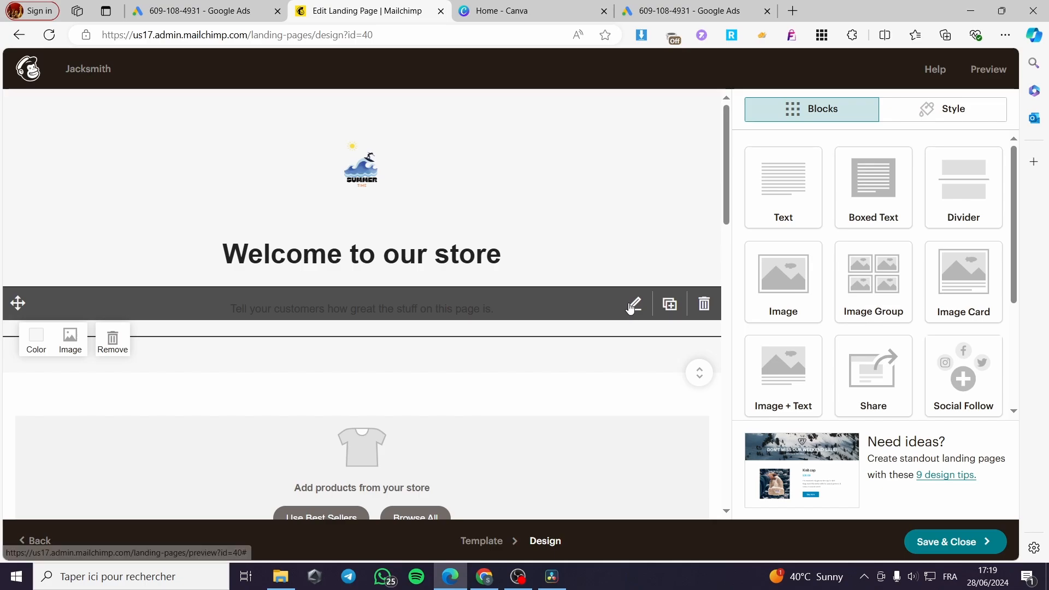
Clear the placeholder sentence beneath the headline and delete its text block from the page
{"action": "left_click", "coordinate": [634, 305]}
{"action": "left_click_drag", "start_coordinate": [960, 253], "coordinate": [741, 264]}
{"action": "key", "text": "BackSpace"}
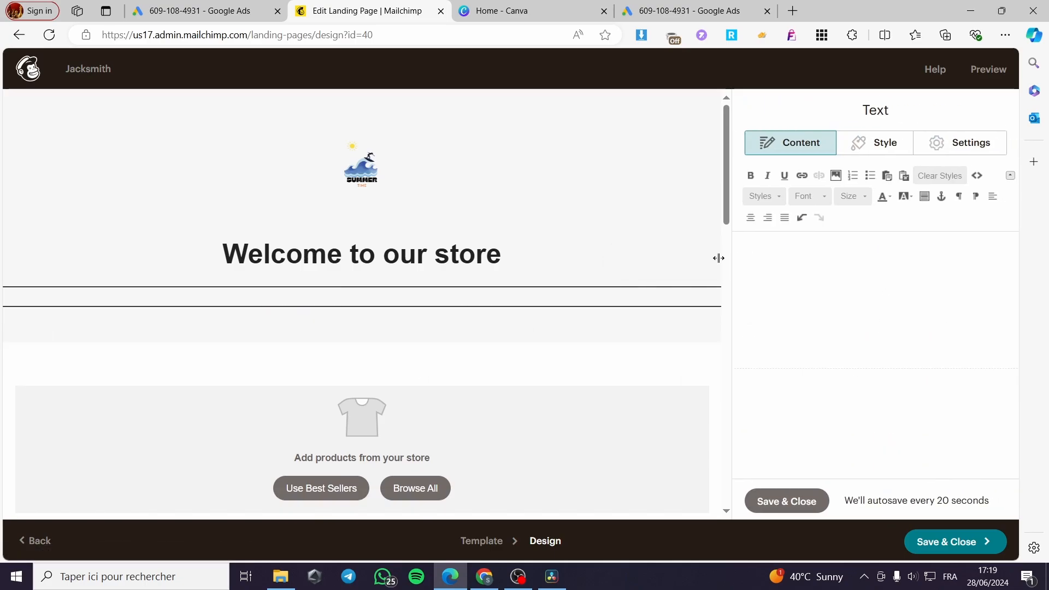
{"action": "left_click", "coordinate": [701, 306]}
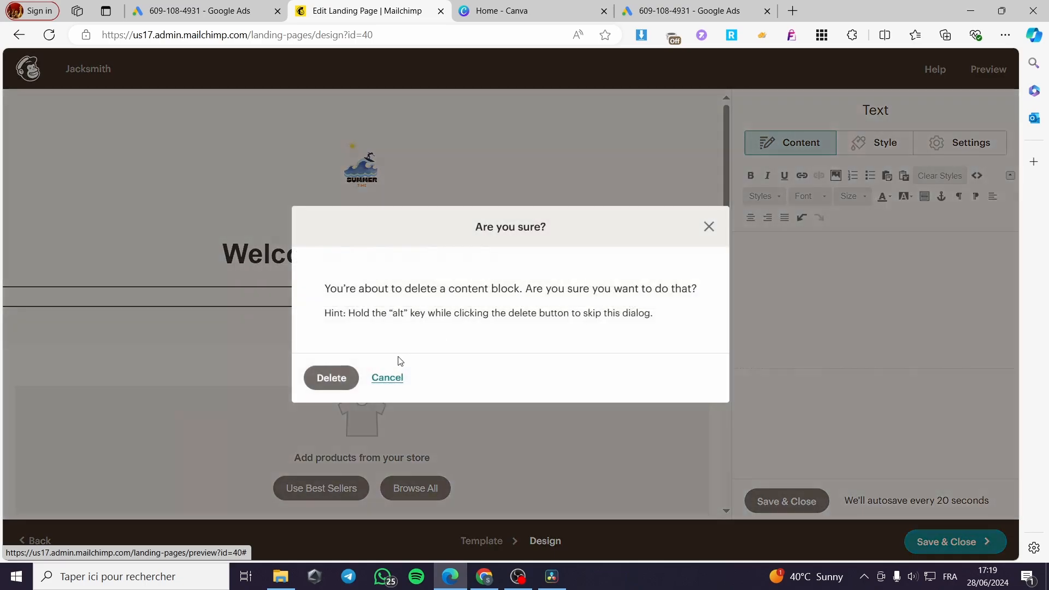
{"action": "left_click", "coordinate": [331, 379]}
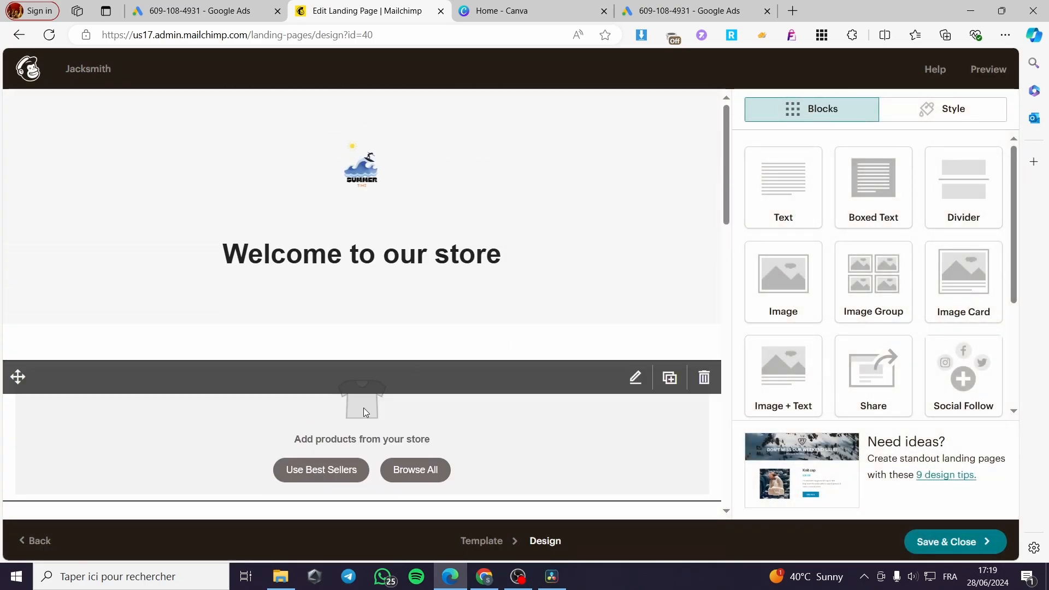
Fill the product block beneath the headline with the store's best sellers and review the products
{"action": "left_click", "coordinate": [364, 409]}
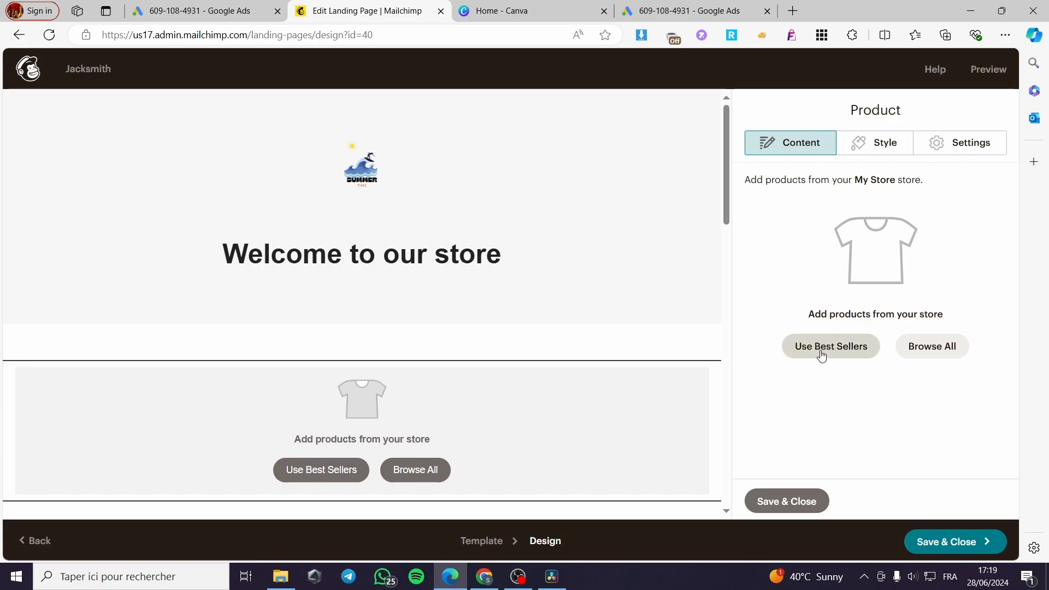
{"action": "left_click", "coordinate": [839, 351]}
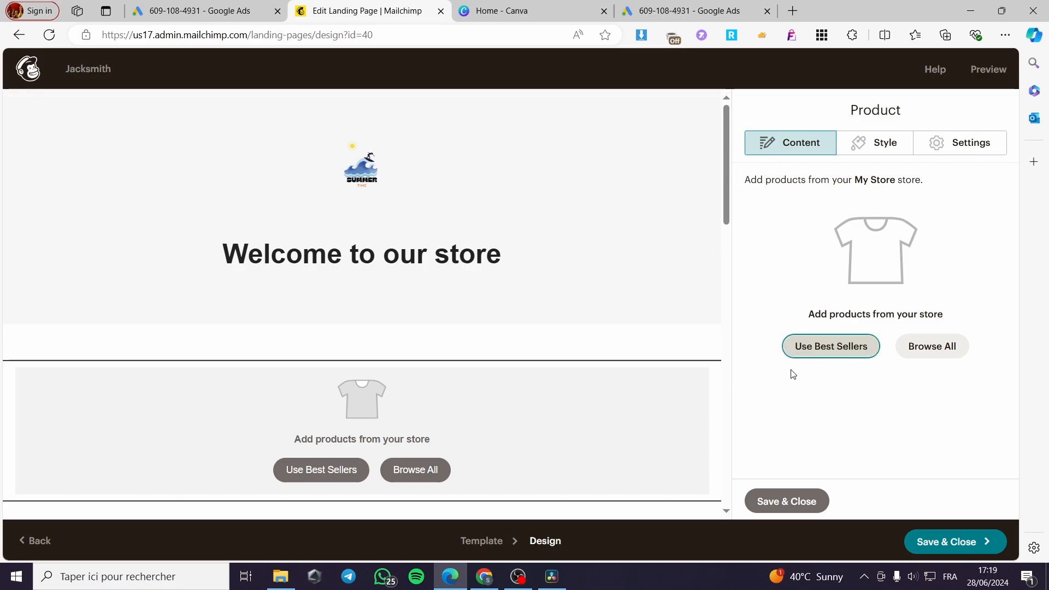
{"action": "left_click", "coordinate": [847, 347]}
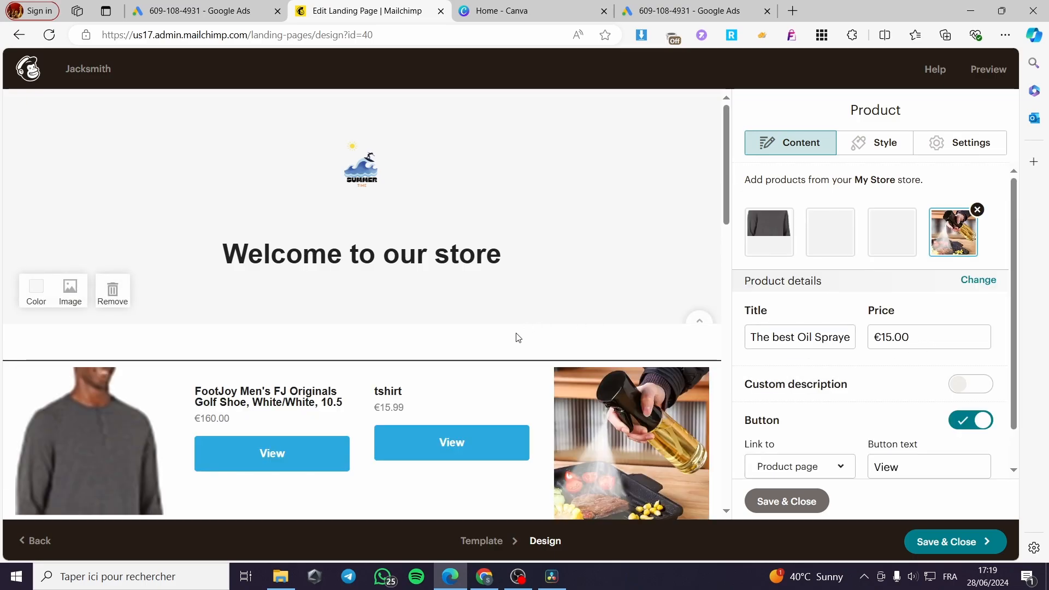
{"action": "scroll", "coordinate": [525, 363], "scroll_direction": "down", "scroll_amount": 4}
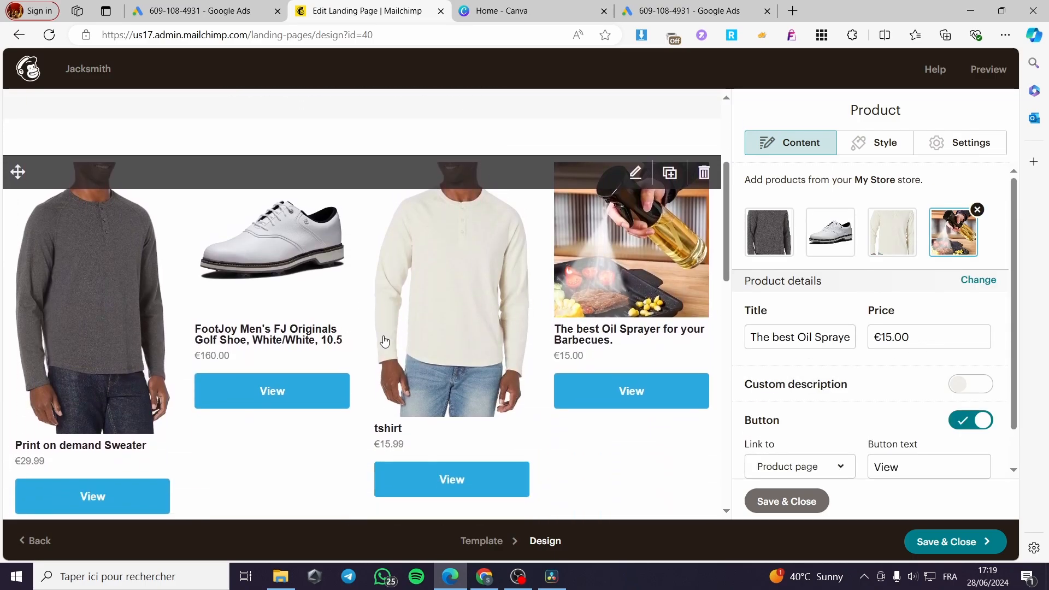
{"action": "scroll", "coordinate": [534, 305], "scroll_direction": "down", "scroll_amount": 3}
{"action": "scroll", "coordinate": [355, 312], "scroll_direction": "up", "scroll_amount": 3}
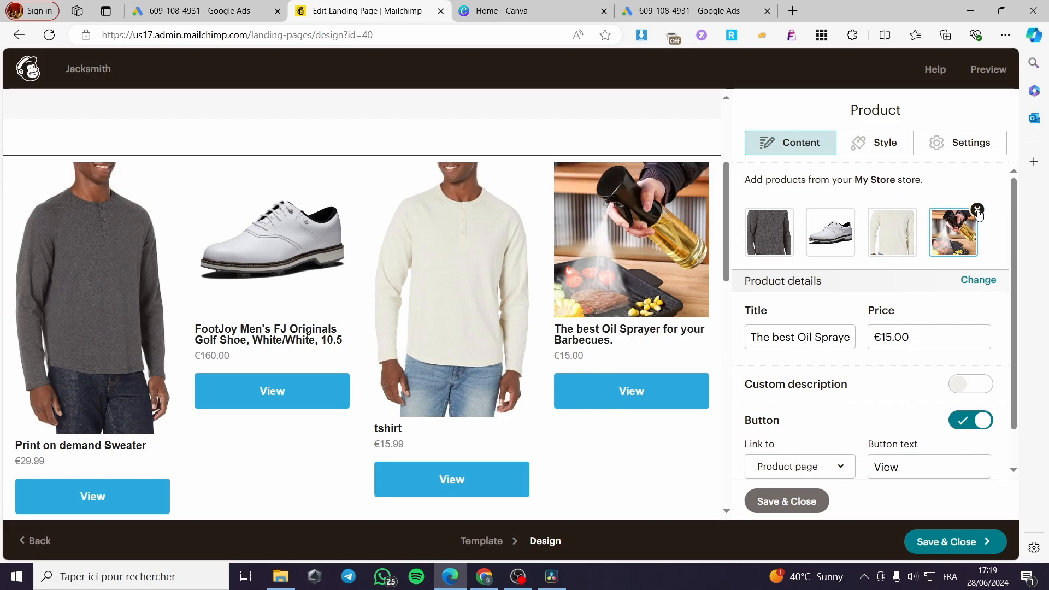
Remove the oil sprayer and the FootJoy golf shoe from the product block
{"action": "left_click", "coordinate": [891, 215]}
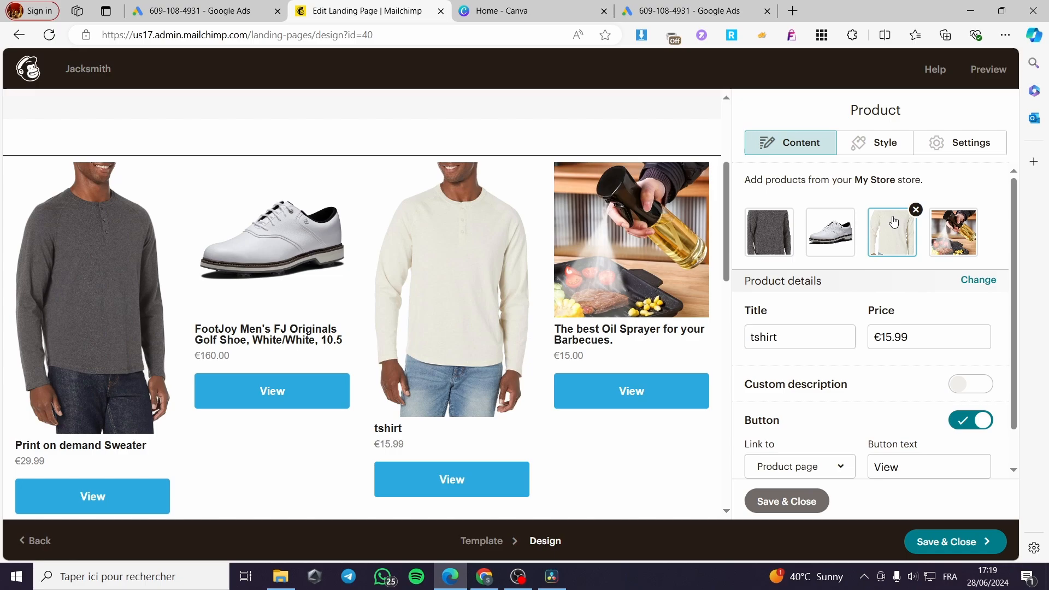
{"action": "left_click", "coordinate": [970, 217]}
{"action": "left_click", "coordinate": [978, 210]}
{"action": "left_click", "coordinate": [834, 248]}
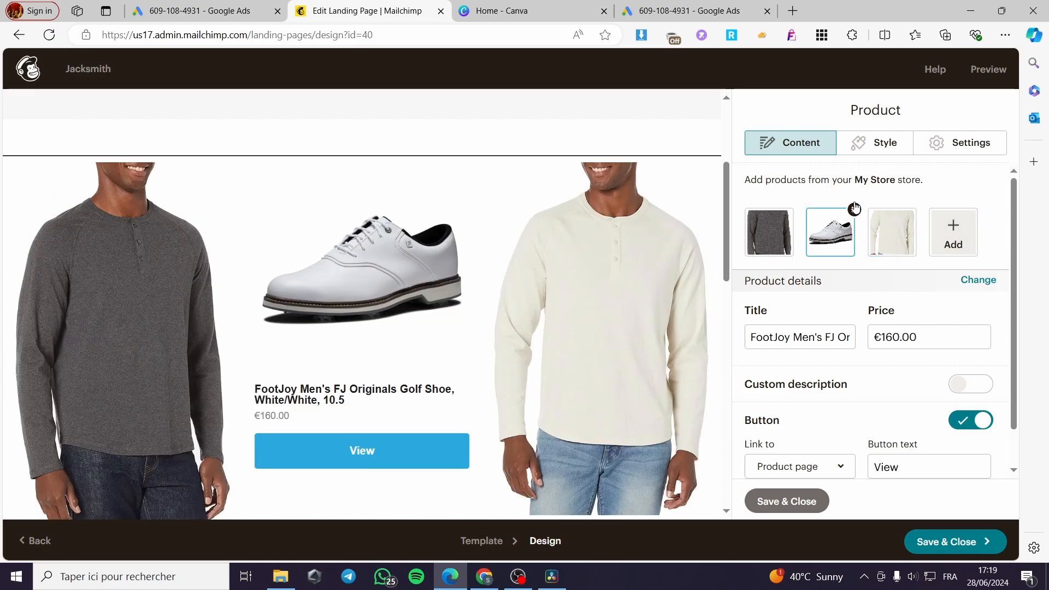
{"action": "left_click", "coordinate": [854, 211]}
{"action": "scroll", "coordinate": [562, 344], "scroll_direction": "down", "scroll_amount": 5}
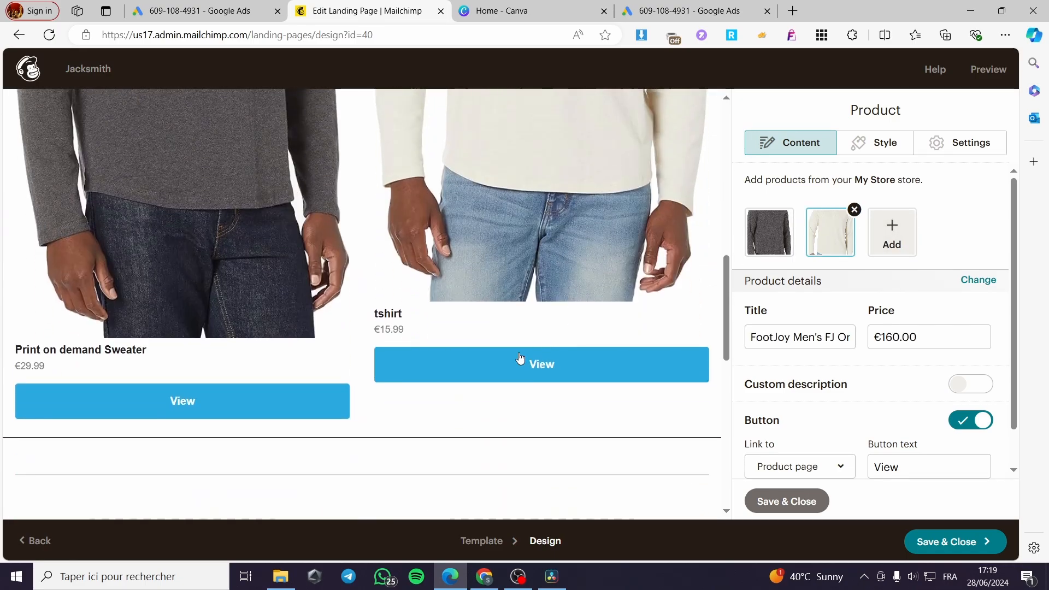
{"action": "scroll", "coordinate": [632, 363], "scroll_direction": "up", "scroll_amount": 4}
{"action": "scroll", "coordinate": [609, 289], "scroll_direction": "down", "scroll_amount": 2}
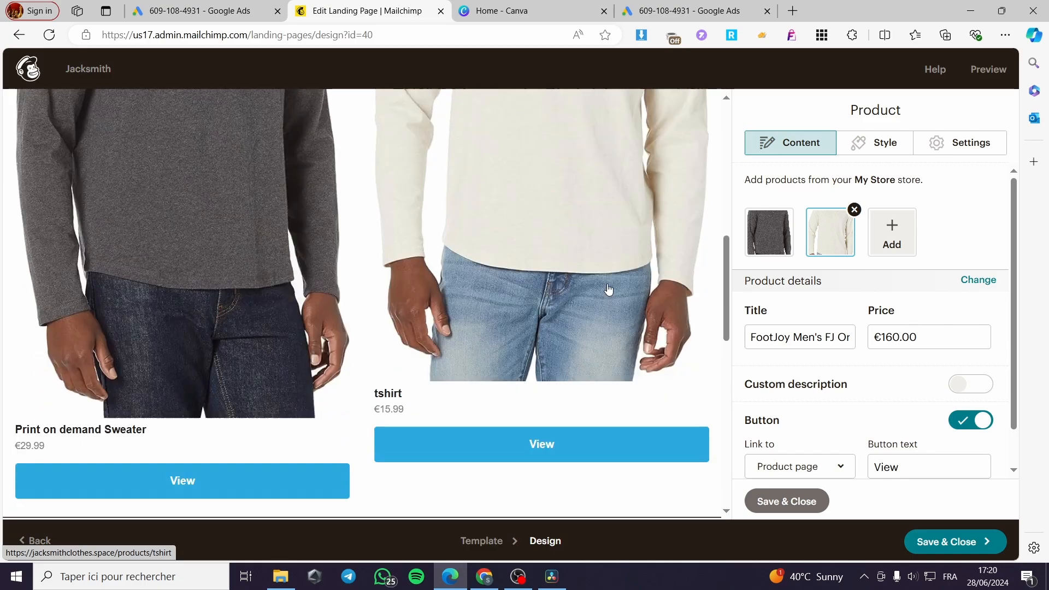
{"action": "scroll", "coordinate": [609, 289], "scroll_direction": "down", "scroll_amount": 3}
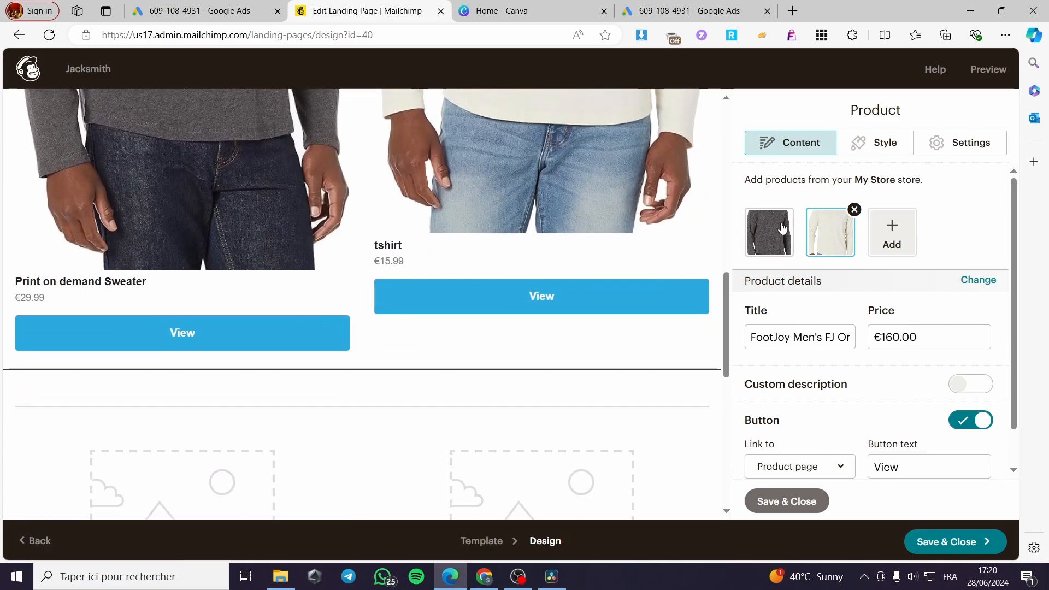
Turn on the custom description for the tshirt product and review its text and button settings
{"action": "left_click", "coordinate": [769, 244]}
{"action": "left_click", "coordinate": [830, 226]}
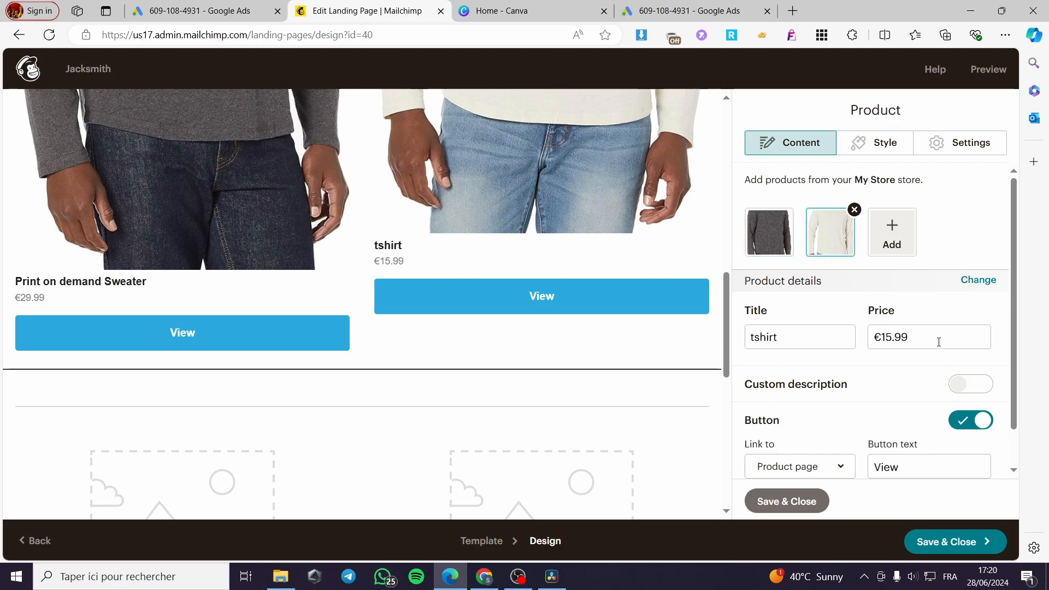
{"action": "scroll", "coordinate": [835, 359], "scroll_direction": "down", "scroll_amount": 1}
{"action": "left_click", "coordinate": [969, 346]}
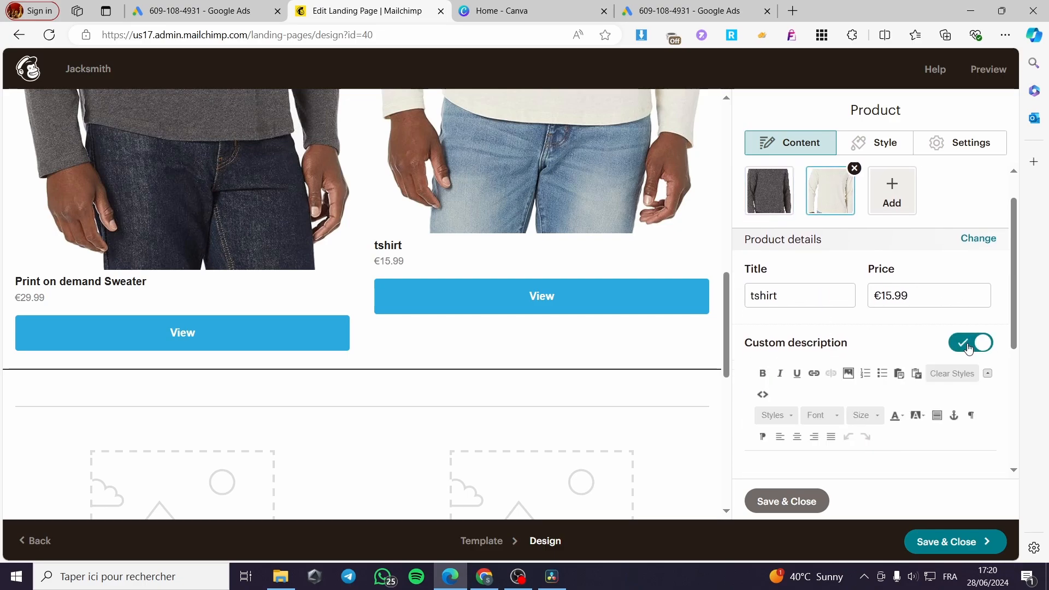
{"action": "scroll", "coordinate": [875, 330], "scroll_direction": "down", "scroll_amount": 5}
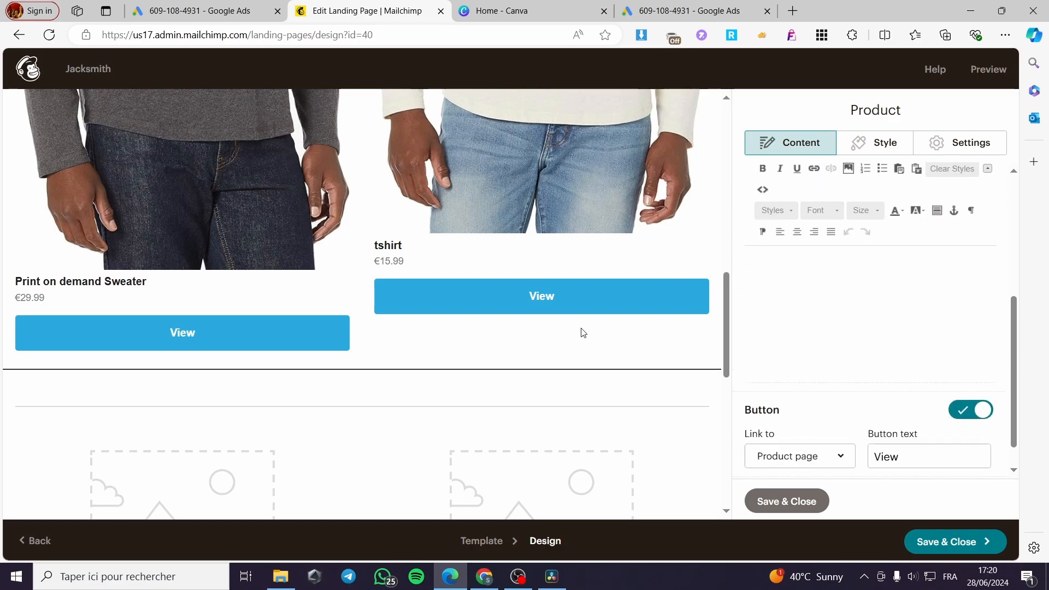
{"action": "scroll", "coordinate": [660, 334], "scroll_direction": "up", "scroll_amount": 1}
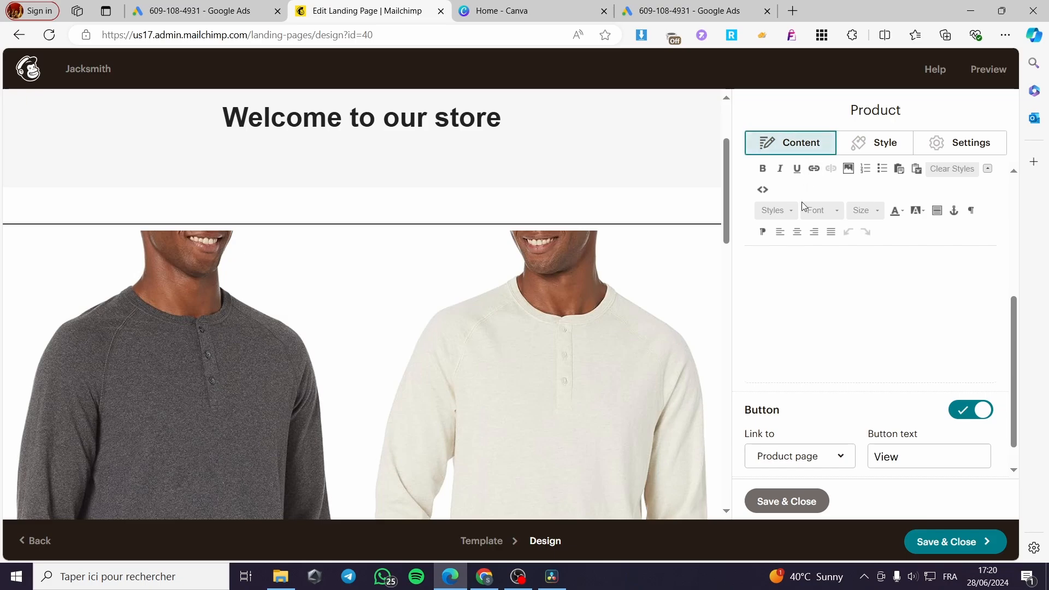
{"action": "scroll", "coordinate": [845, 379], "scroll_direction": "up", "scroll_amount": 1}
{"action": "scroll", "coordinate": [845, 379], "scroll_direction": "up", "scroll_amount": 4}
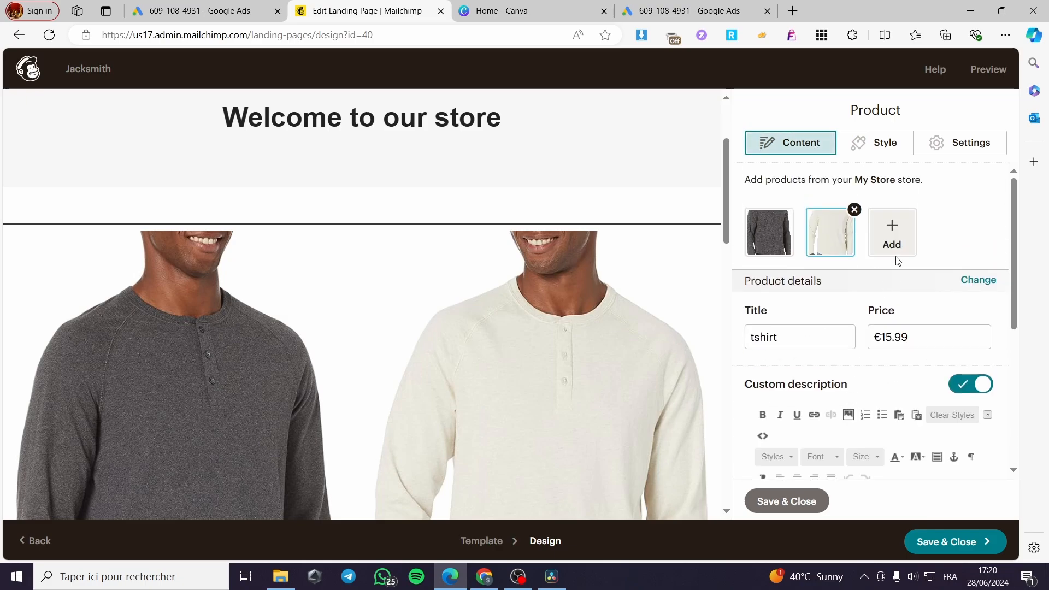
Remove the tshirt from the product block, keeping only the Print on demand Sweater
{"action": "left_click", "coordinate": [776, 239]}
{"action": "left_click", "coordinate": [836, 222]}
{"action": "left_click", "coordinate": [854, 208]}
{"action": "scroll", "coordinate": [565, 321], "scroll_direction": "down", "scroll_amount": 5}
{"action": "scroll", "coordinate": [315, 318], "scroll_direction": "down", "scroll_amount": 5}
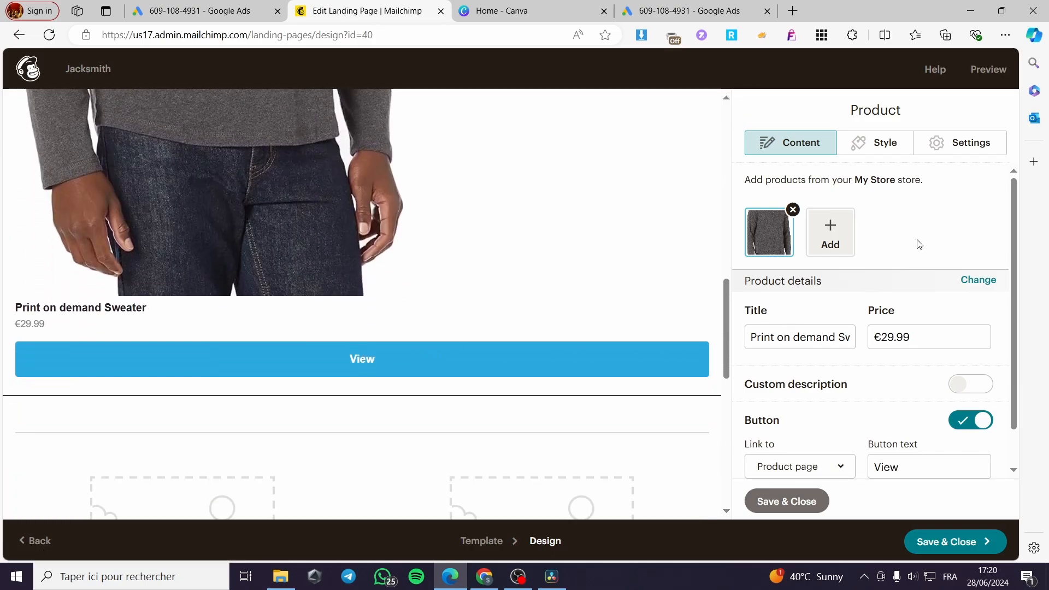
Keep the sweater's button linked to the product page and set its button text to "Buy Now"
{"action": "scroll", "coordinate": [930, 322], "scroll_direction": "down", "scroll_amount": 1}
{"action": "scroll", "coordinate": [930, 322], "scroll_direction": "down", "scroll_amount": 2}
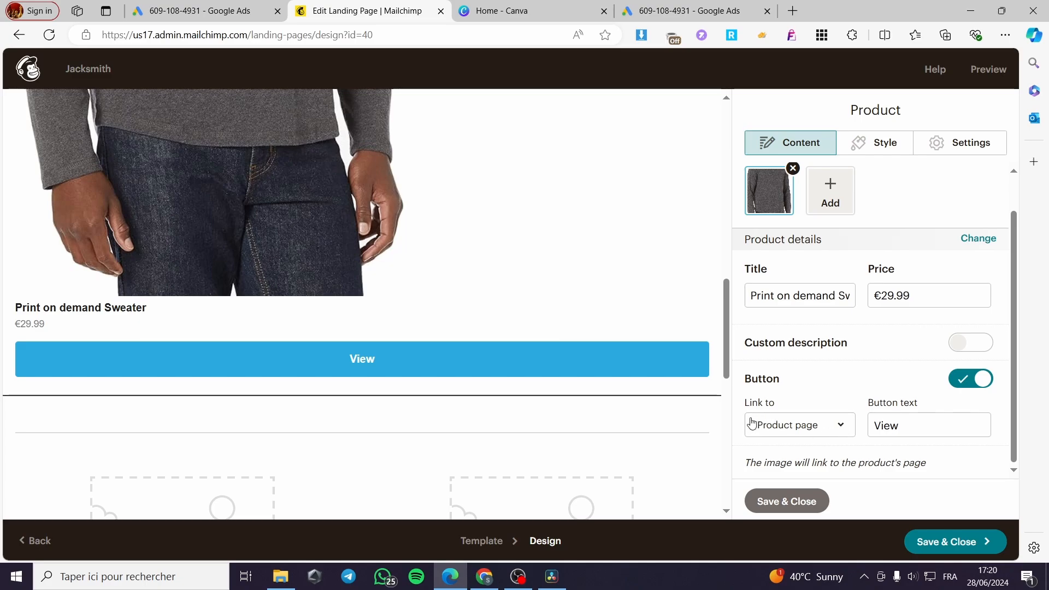
{"action": "left_click", "coordinate": [808, 430]}
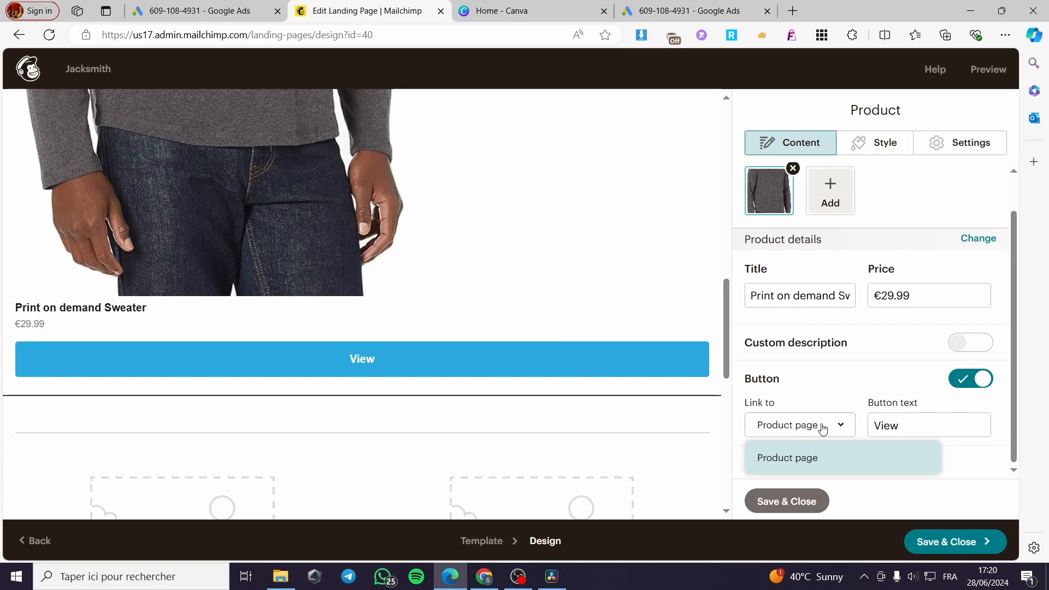
{"action": "left_click", "coordinate": [809, 464]}
{"action": "left_click", "coordinate": [836, 432]}
{"action": "left_click", "coordinate": [901, 386]}
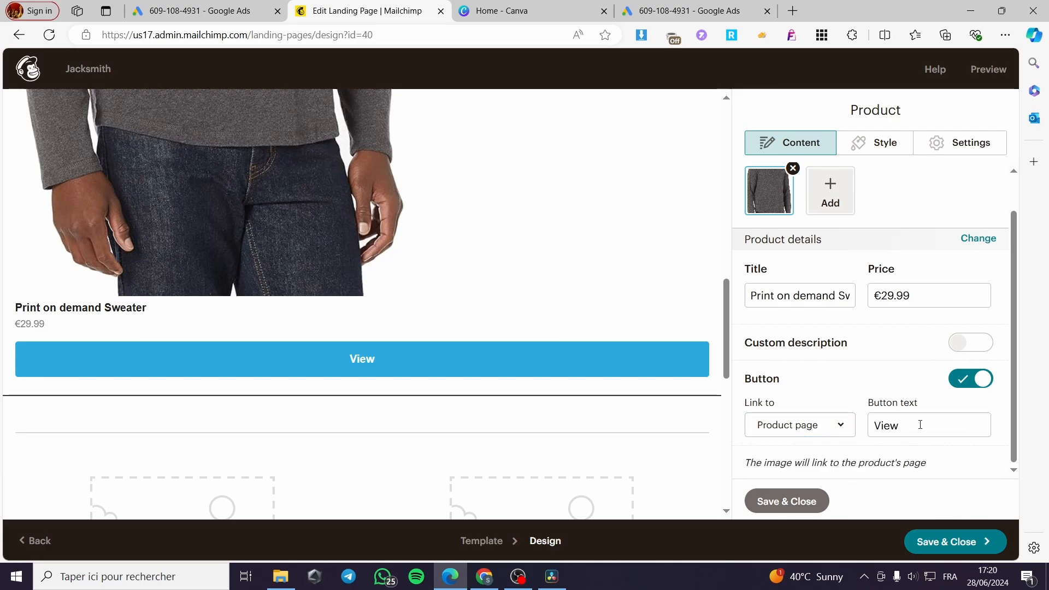
{"action": "left_click", "coordinate": [873, 427]}
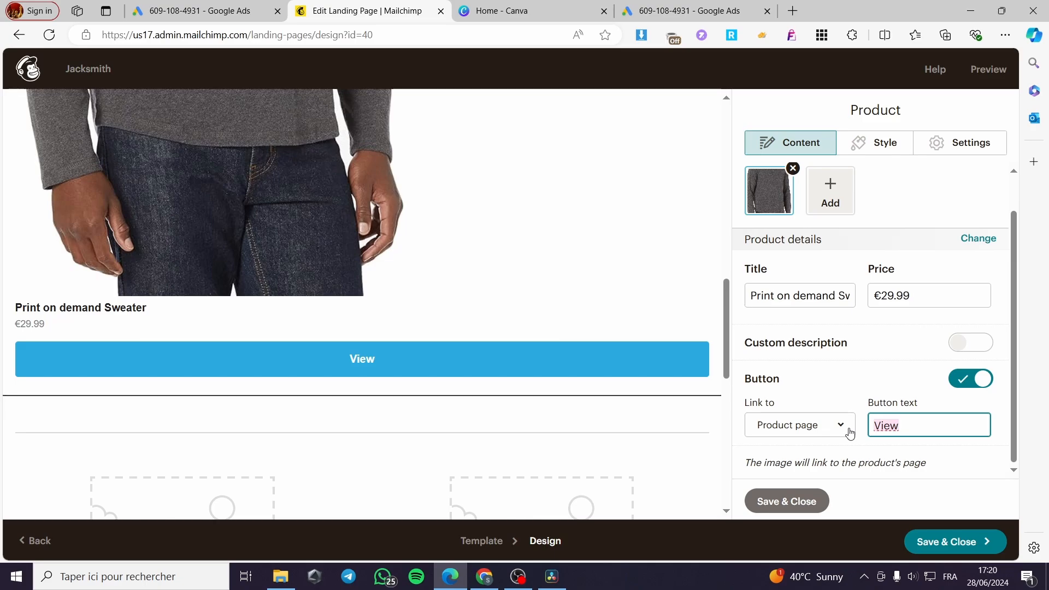
{"action": "type", "text": "Buy "}
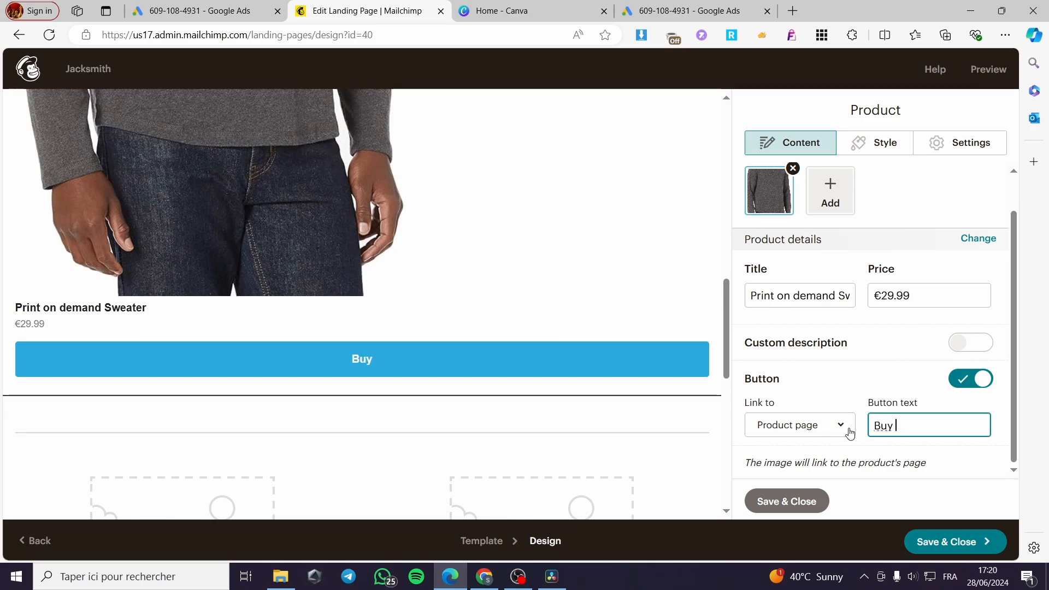
{"action": "type", "text": "Now"}
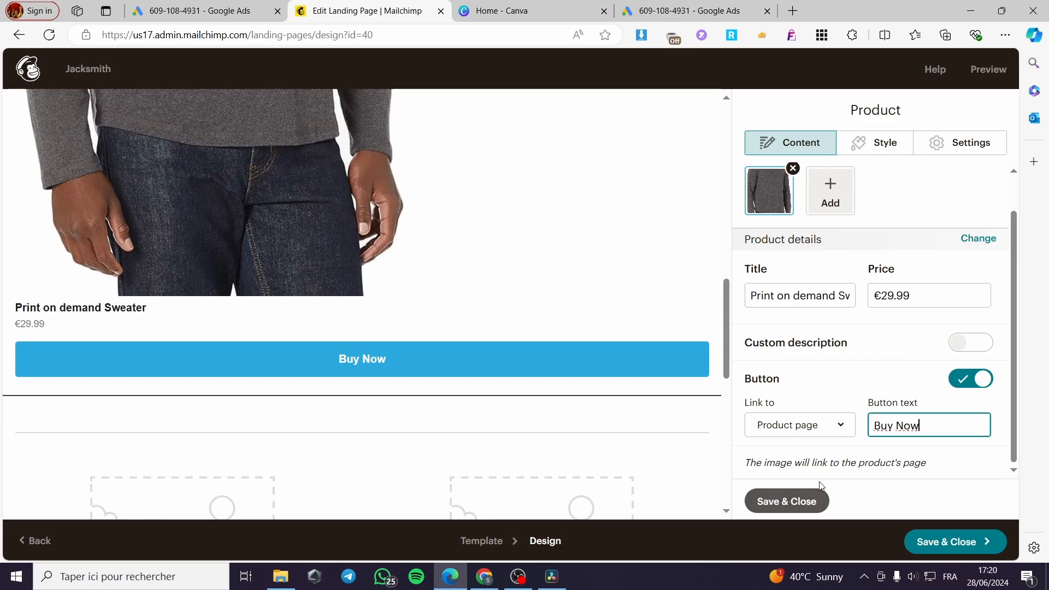
Turn on the custom description for the Print on demand Sweater and start editing its text
{"action": "left_click", "coordinate": [964, 344]}
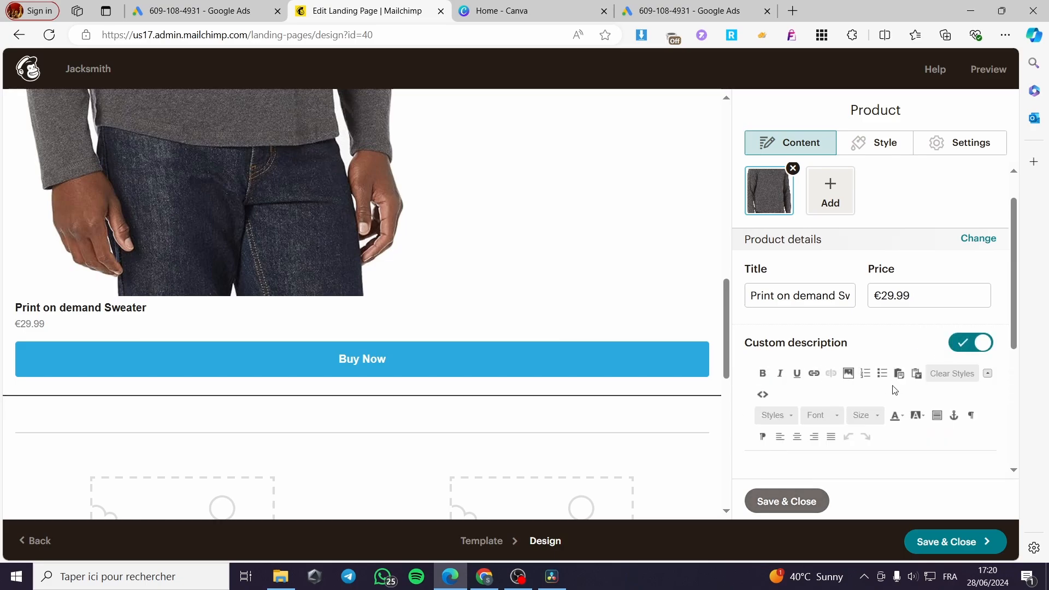
{"action": "scroll", "coordinate": [895, 390], "scroll_direction": "down", "scroll_amount": 4}
{"action": "left_click", "coordinate": [803, 313]}
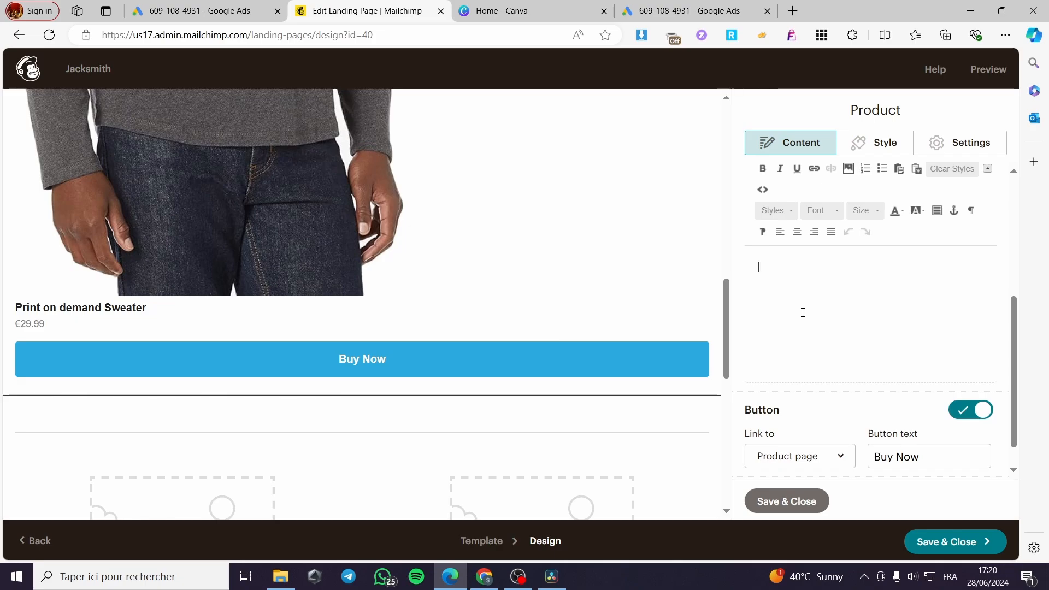
{"action": "scroll", "coordinate": [814, 336], "scroll_direction": "up", "scroll_amount": 2}
{"action": "scroll", "coordinate": [825, 361], "scroll_direction": "down", "scroll_amount": 1}
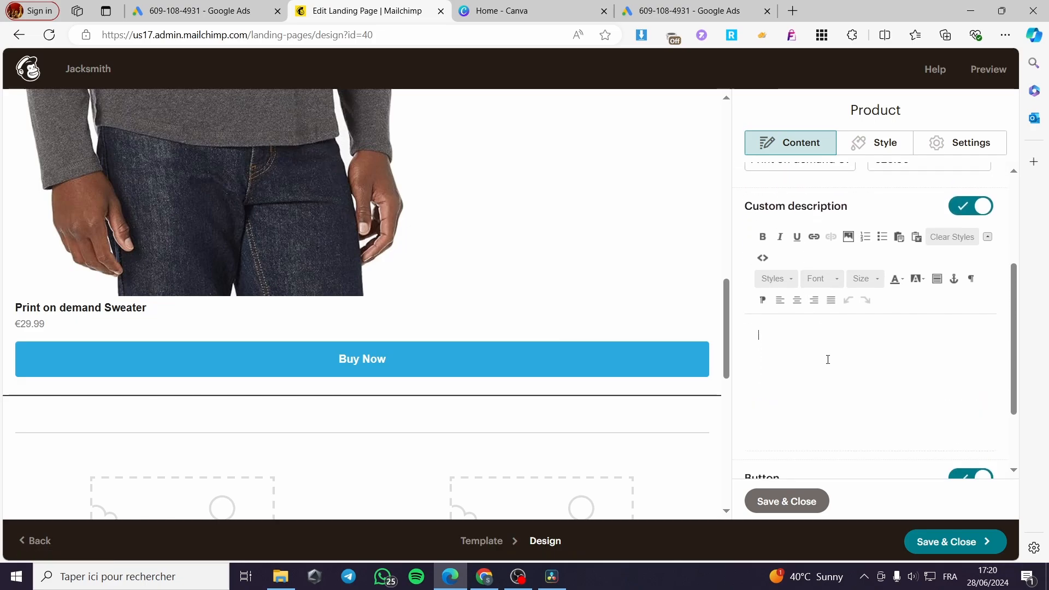
Write the sweater's description as "Here is a sweater with the best made materials on the market"
{"action": "type", "text": "He"}
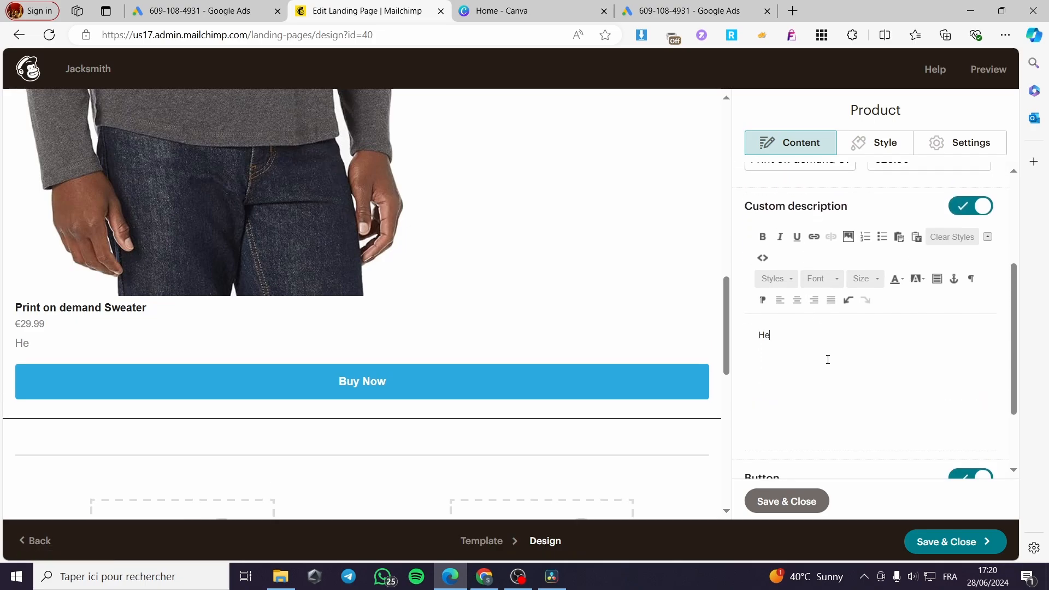
{"action": "type", "text": "re is a"}
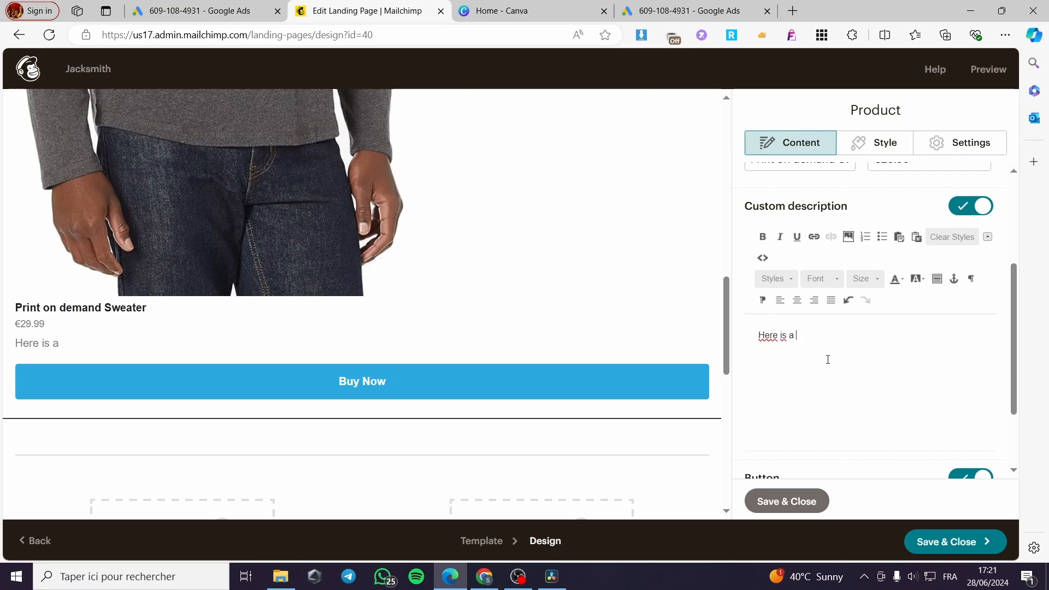
{"action": "type", "text": " sweater w"}
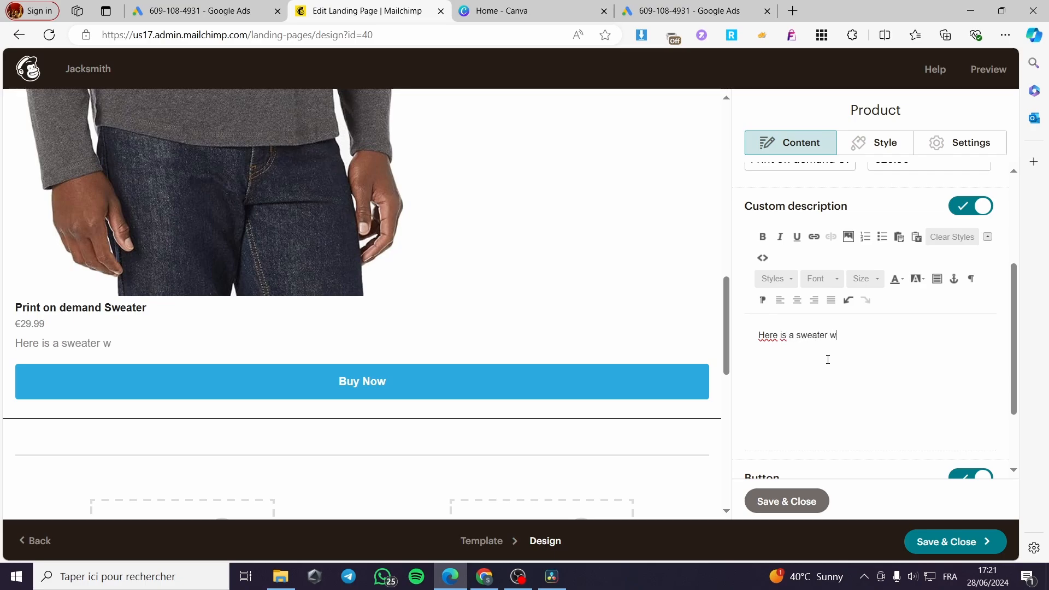
{"action": "type", "text": "ith the be"}
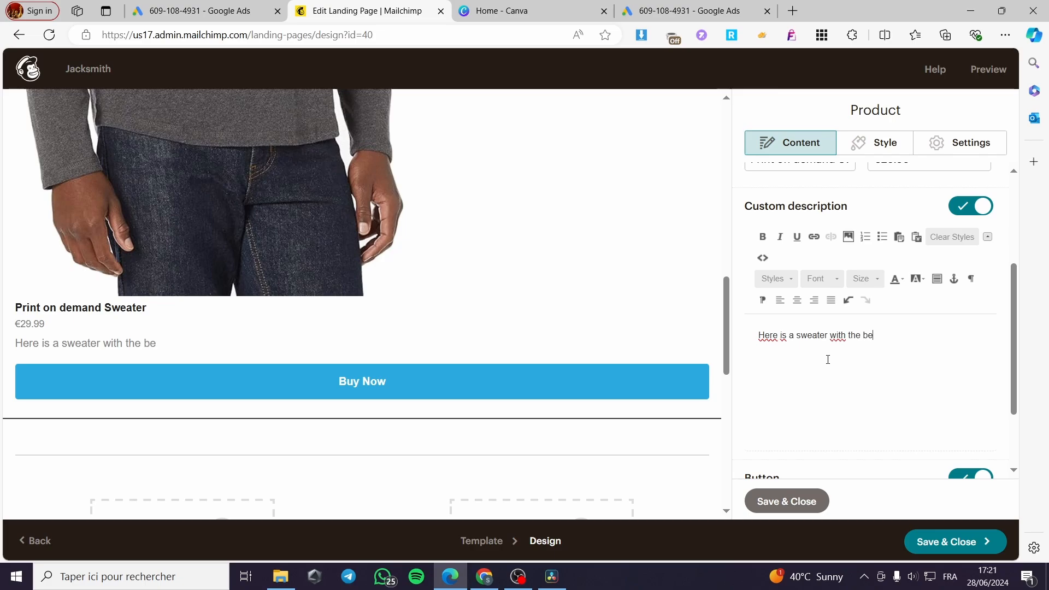
{"action": "type", "text": "st "}
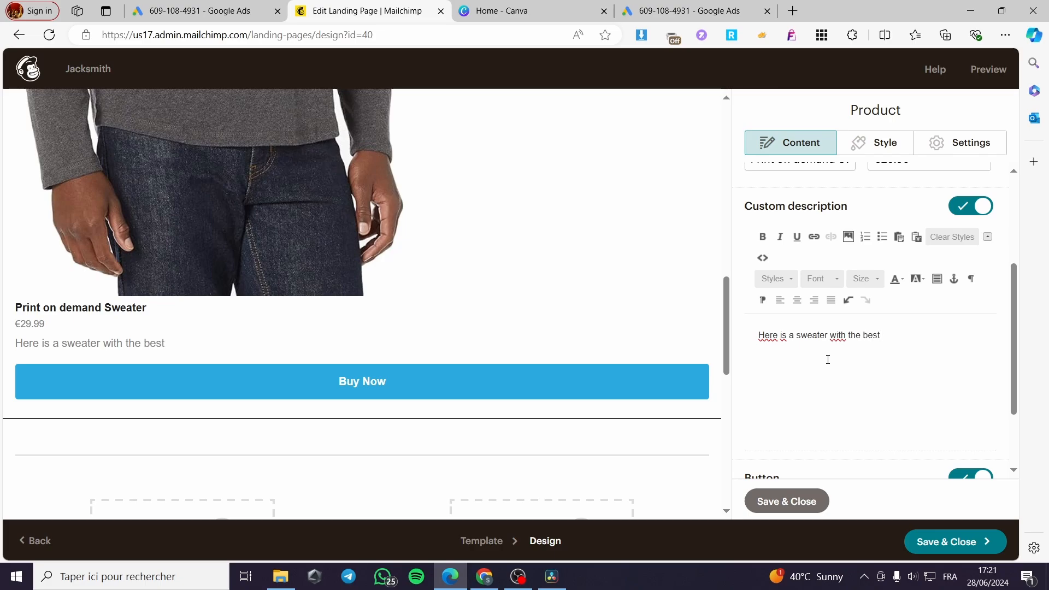
{"action": "type", "text": "made matereo"}
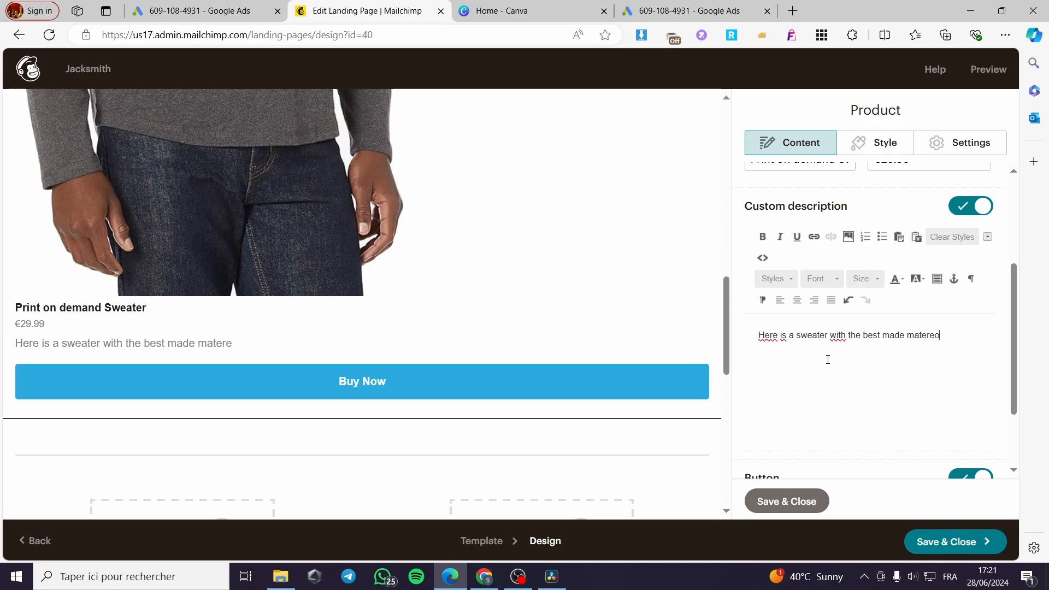
{"action": "key", "text": "BackSpace"}
{"action": "type", "text": "iams"}
{"action": "key", "text": "BackSpace"}
{"action": "key", "text": "BackSpace"}
{"action": "type", "text": "ls o"}
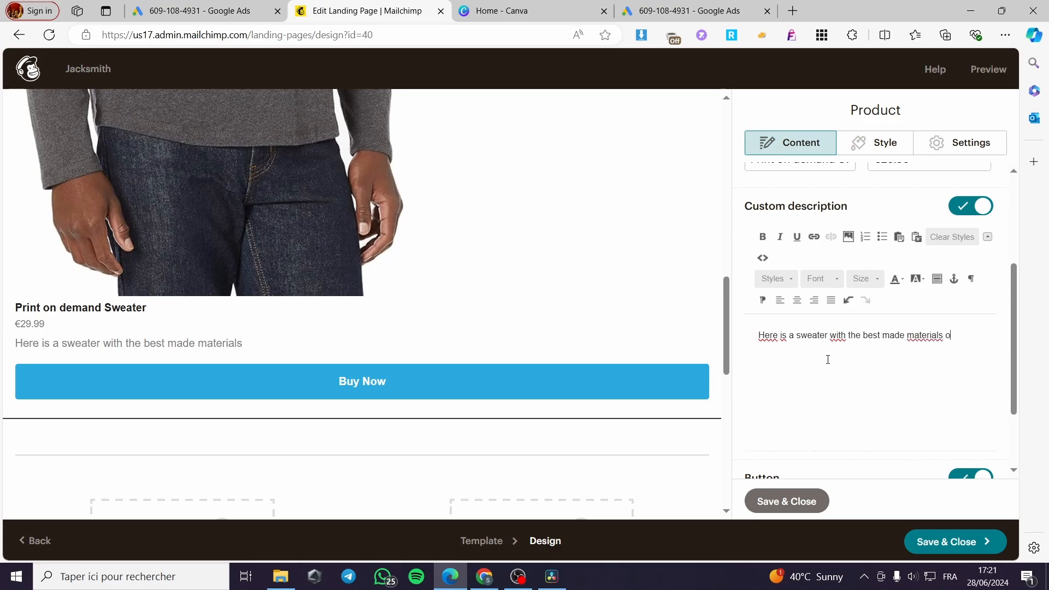
{"action": "key", "text": "BackSpace"}
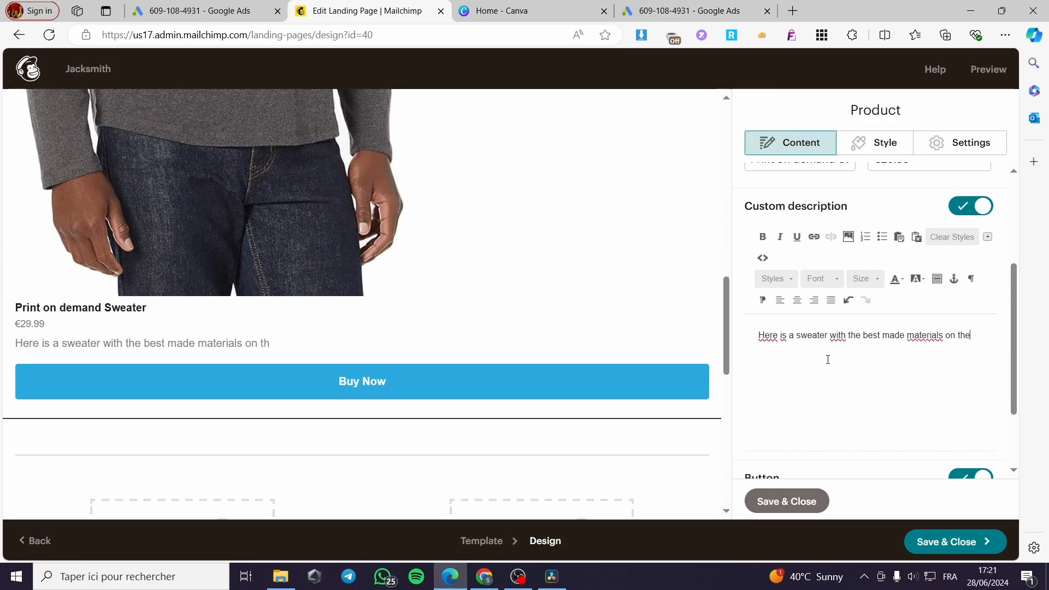
{"action": "type", "text": "d"}
{"action": "key", "text": "BackSpace"}
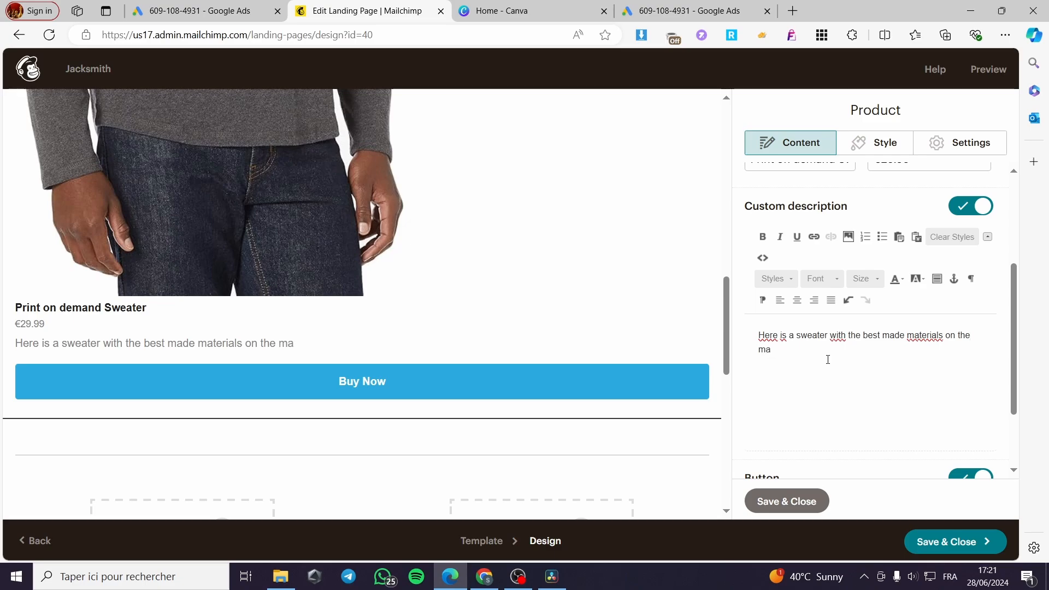
{"action": "type", "text": "market"}
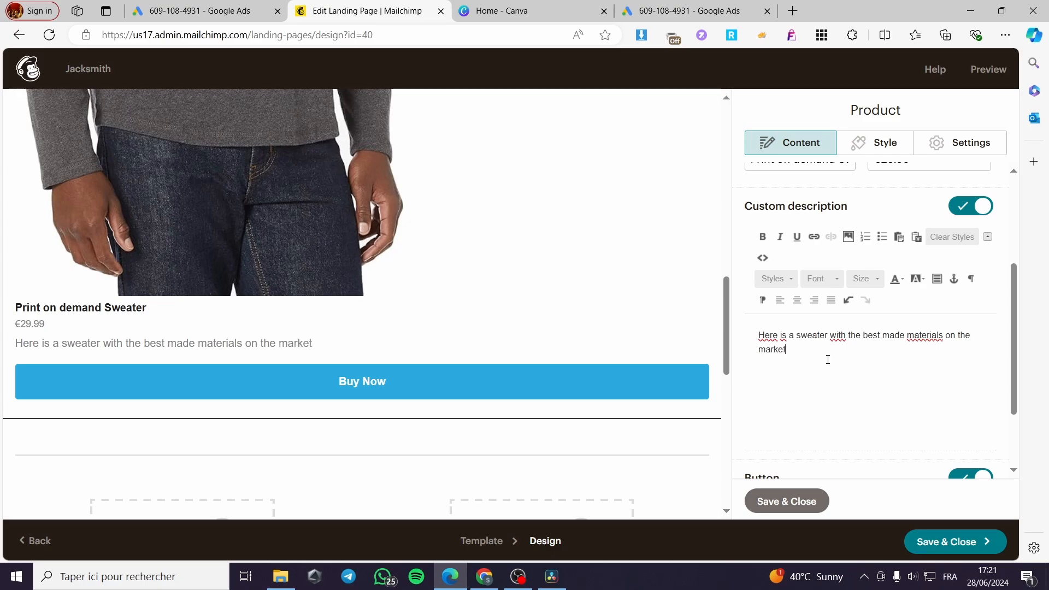
Copy the sweater's description sentence, paste it repeatedly so it appears seven times, and save and close the product block
{"action": "scroll", "coordinate": [856, 333], "scroll_direction": "down", "scroll_amount": 2}
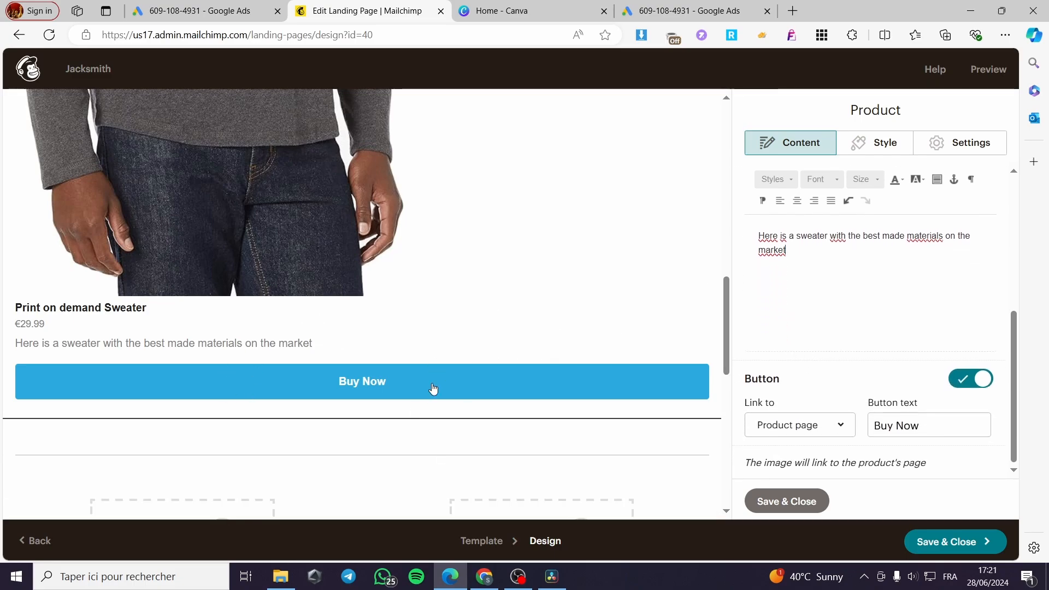
{"action": "left_click_drag", "start_coordinate": [793, 250], "coordinate": [731, 230]}
{"action": "key", "text": "ctrl+c"}
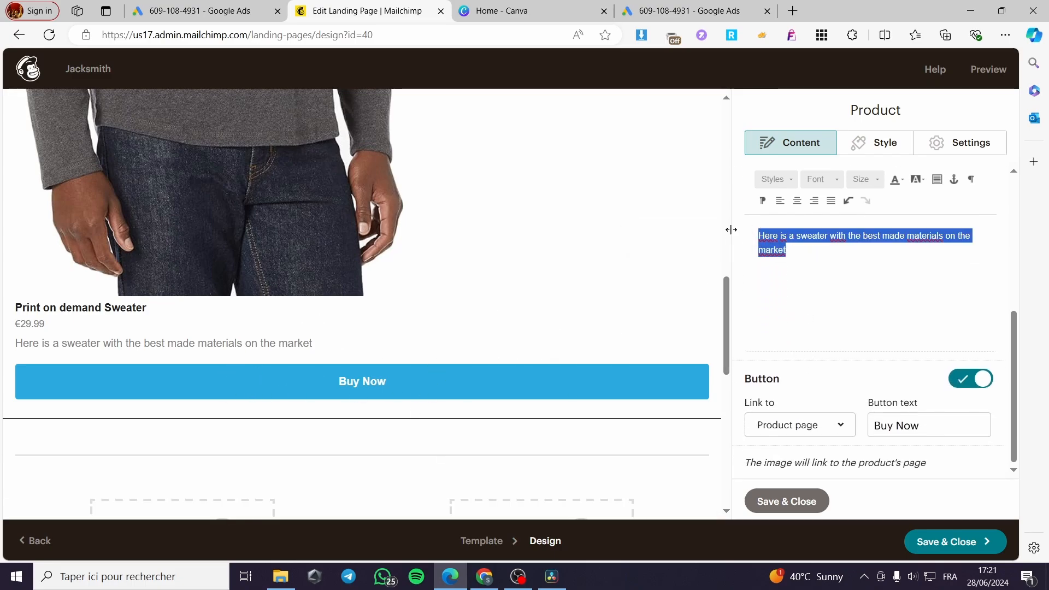
{"action": "left_click", "coordinate": [798, 271]}
{"action": "key", "text": "ctrl+v"}
{"action": "key", "text": "ctrl+v"}
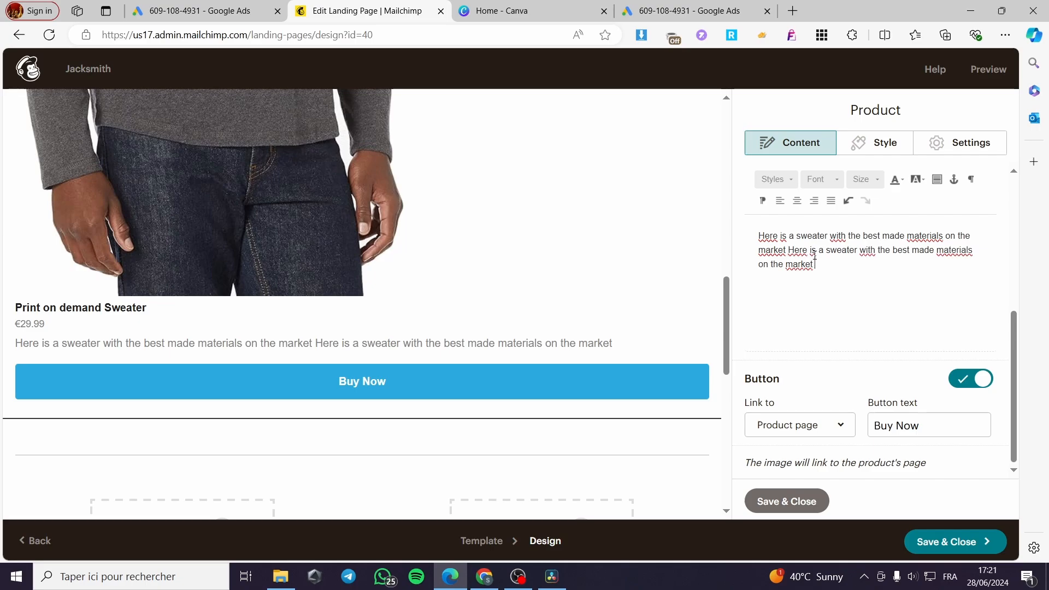
{"action": "key", "text": "ctrl+v"}
{"action": "key", "text": "ctrl+v"}
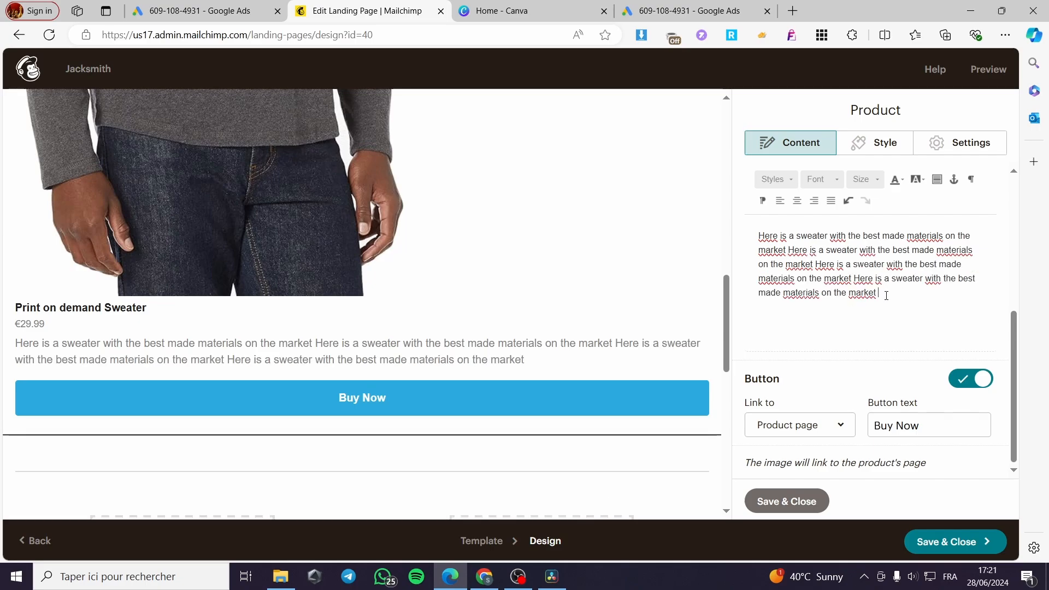
{"action": "key", "text": "ctrl+v"}
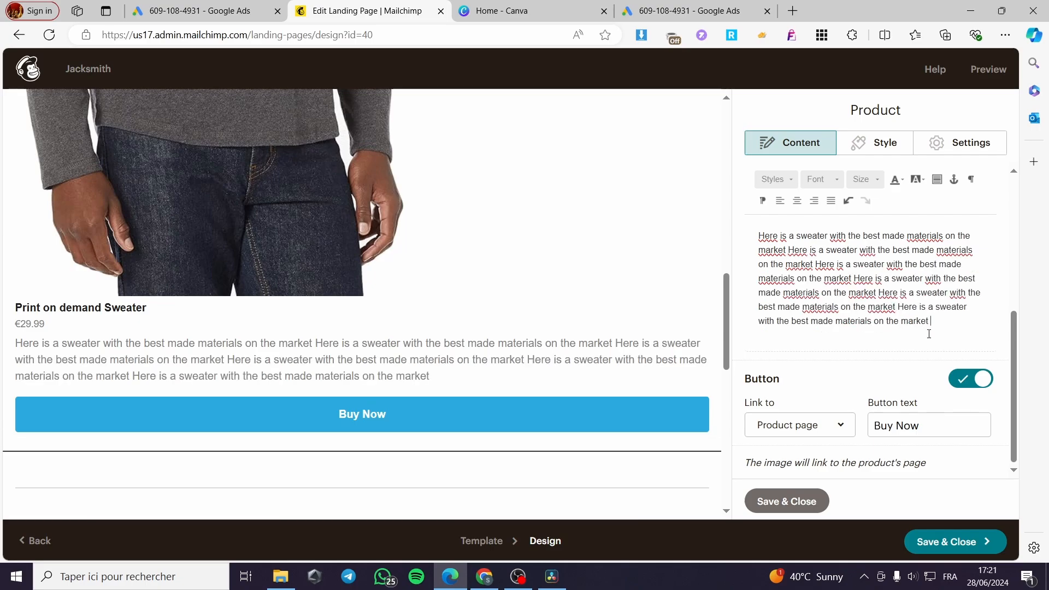
{"action": "key", "text": "ctrl+v"}
{"action": "type", "text": "v"}
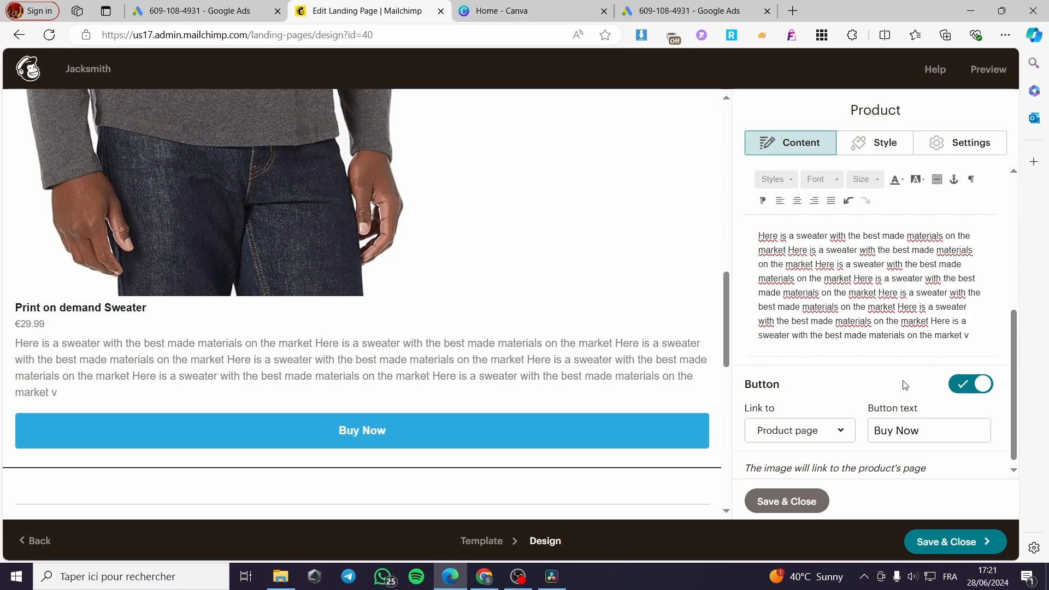
{"action": "left_click", "coordinate": [795, 502]}
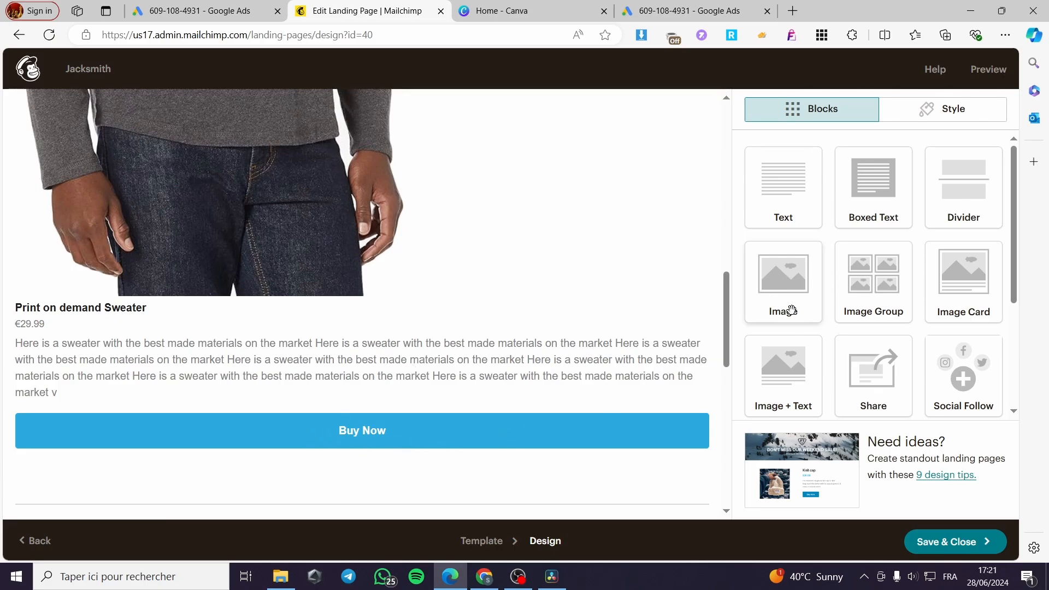
Add an image block below the sweater's Buy Now button and insert the green-faced watch picture from My Files
{"action": "left_click_drag", "start_coordinate": [792, 307], "coordinate": [325, 472]}
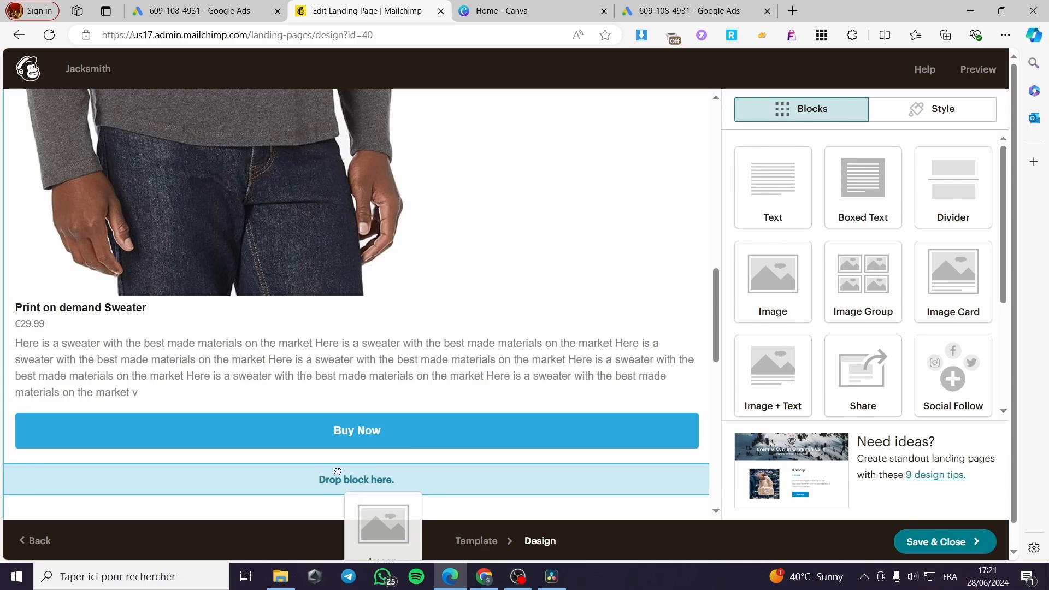
{"action": "left_click_drag", "start_coordinate": [468, 471], "coordinate": [468, 471]}
{"action": "scroll", "coordinate": [323, 327], "scroll_direction": "down", "scroll_amount": 5}
{"action": "scroll", "coordinate": [316, 309], "scroll_direction": "up", "scroll_amount": 2}
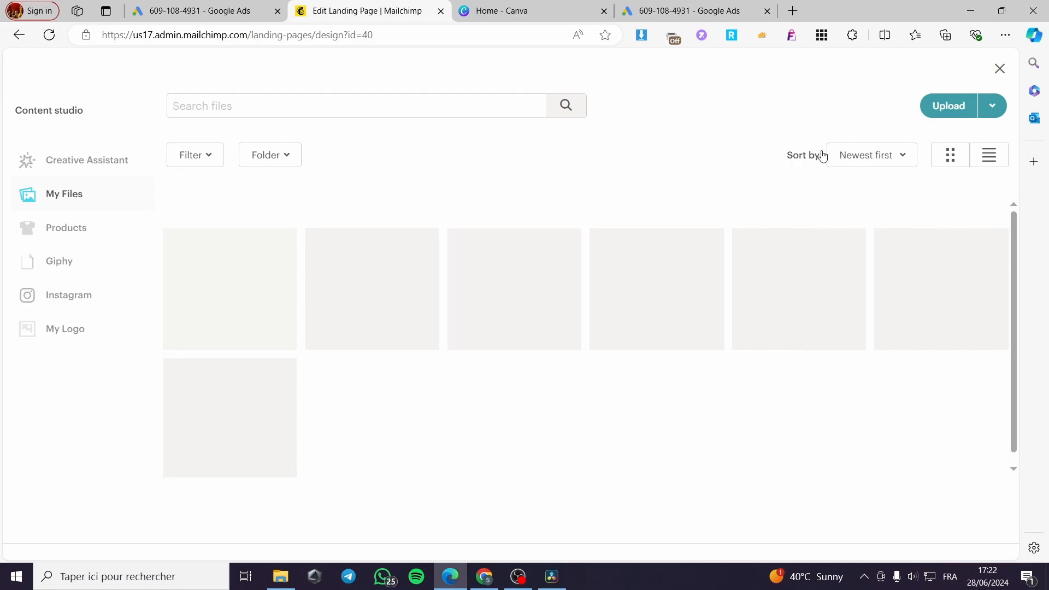
{"action": "left_click", "coordinate": [947, 111]}
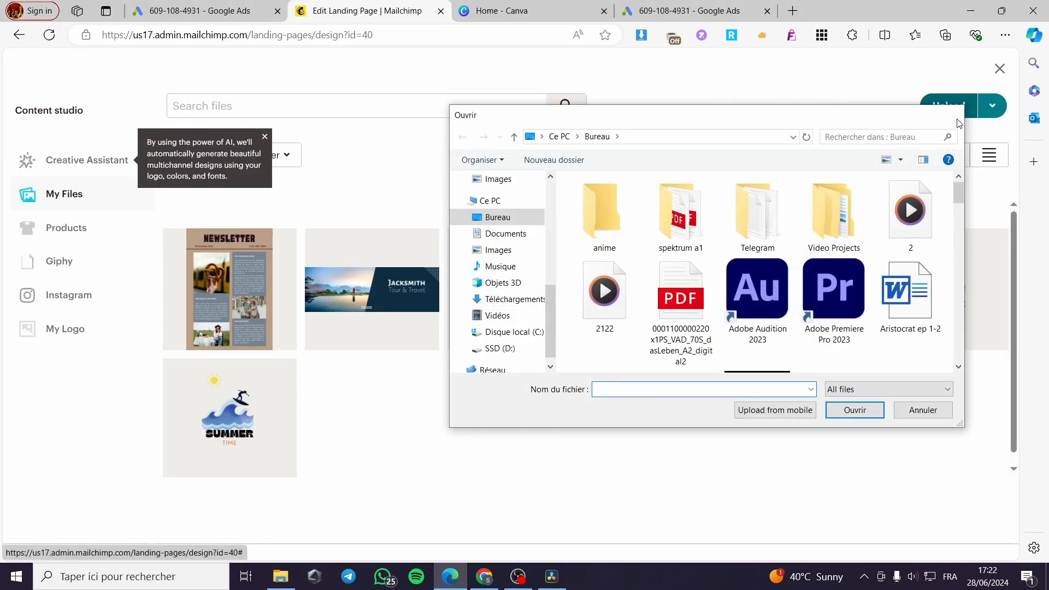
{"action": "left_click", "coordinate": [958, 123]}
{"action": "left_click", "coordinate": [770, 290]}
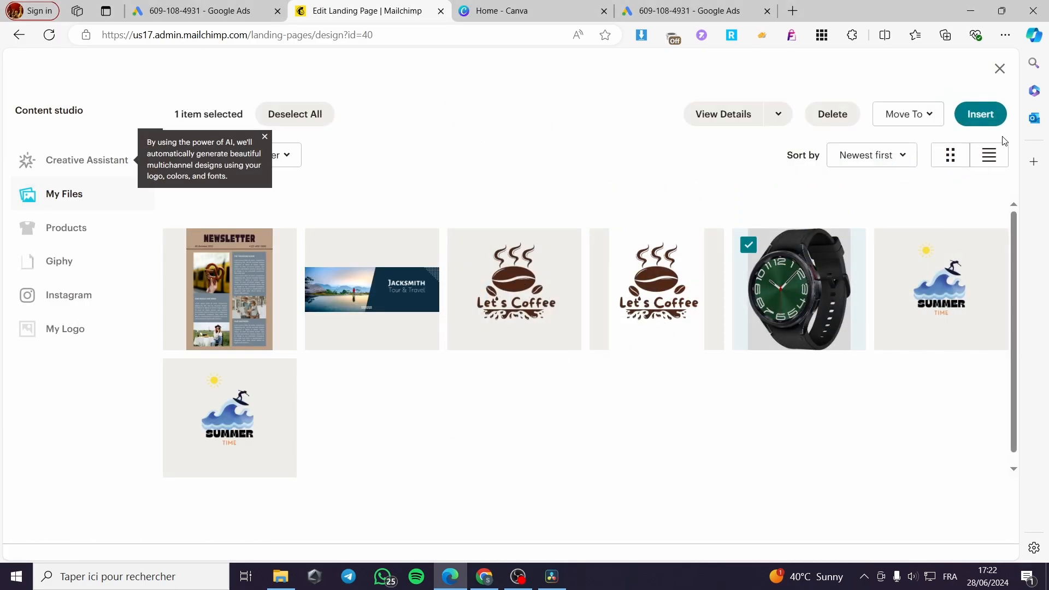
{"action": "left_click", "coordinate": [968, 116]}
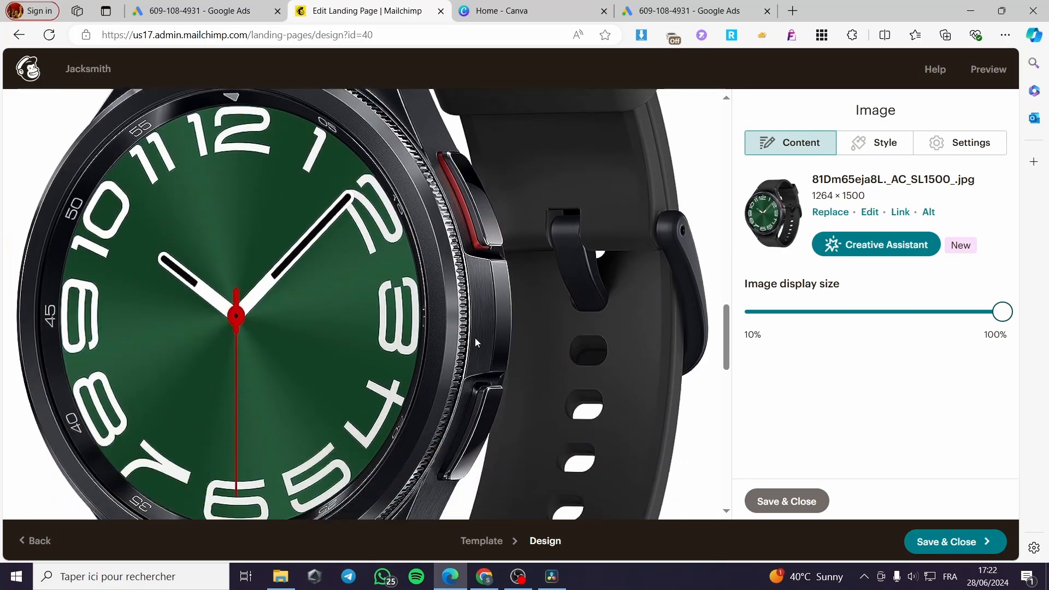
Reduce the watch image's display size to about 30% and save and close the image block
{"action": "scroll", "coordinate": [475, 342], "scroll_direction": "down", "scroll_amount": 5}
{"action": "left_click_drag", "start_coordinate": [1001, 312], "coordinate": [802, 320]}
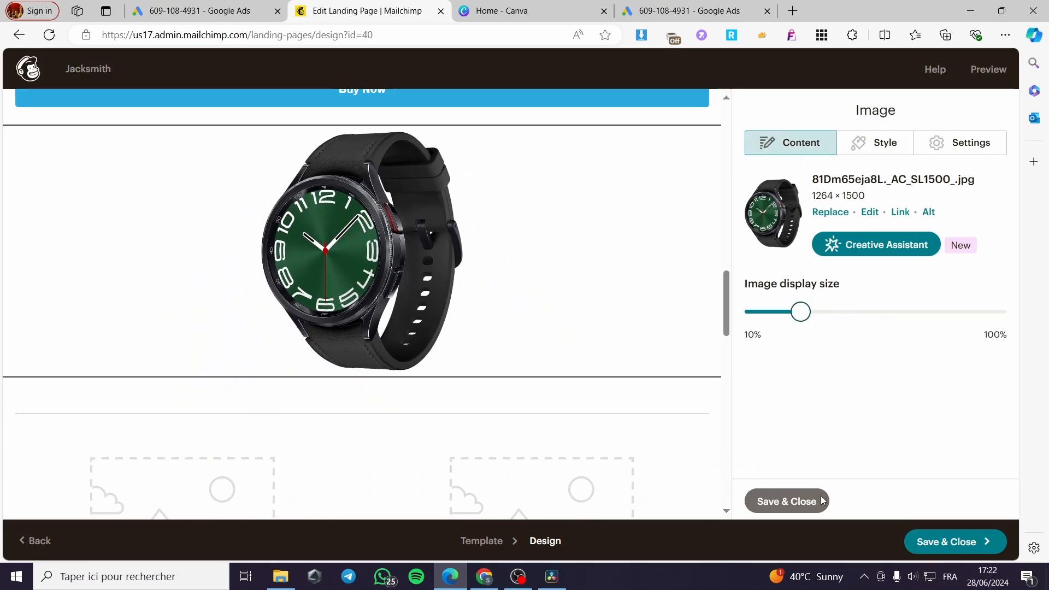
{"action": "left_click", "coordinate": [787, 501]}
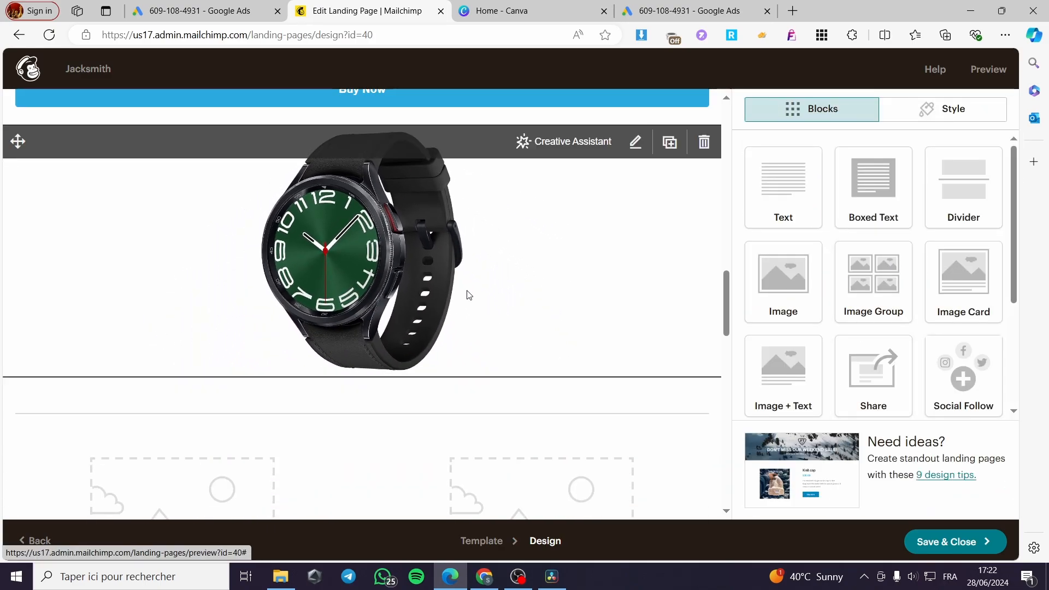
Review the watch image's style settings and border options, leaving the border at None, and close the block
{"action": "left_click", "coordinate": [560, 227]}
{"action": "left_click", "coordinate": [875, 147]}
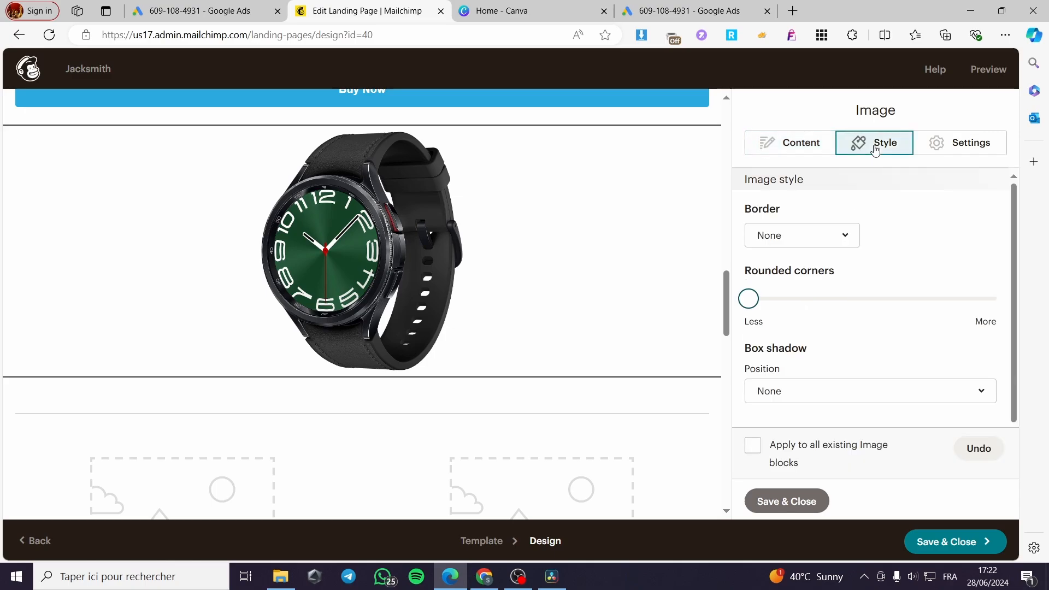
{"action": "left_click", "coordinate": [835, 249]}
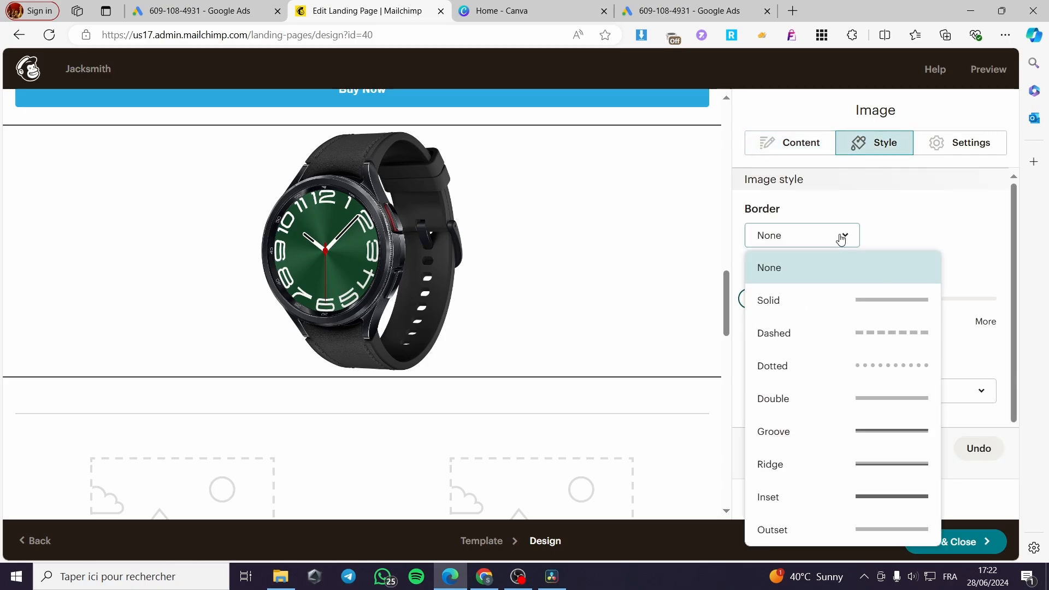
{"action": "left_click", "coordinate": [838, 236]}
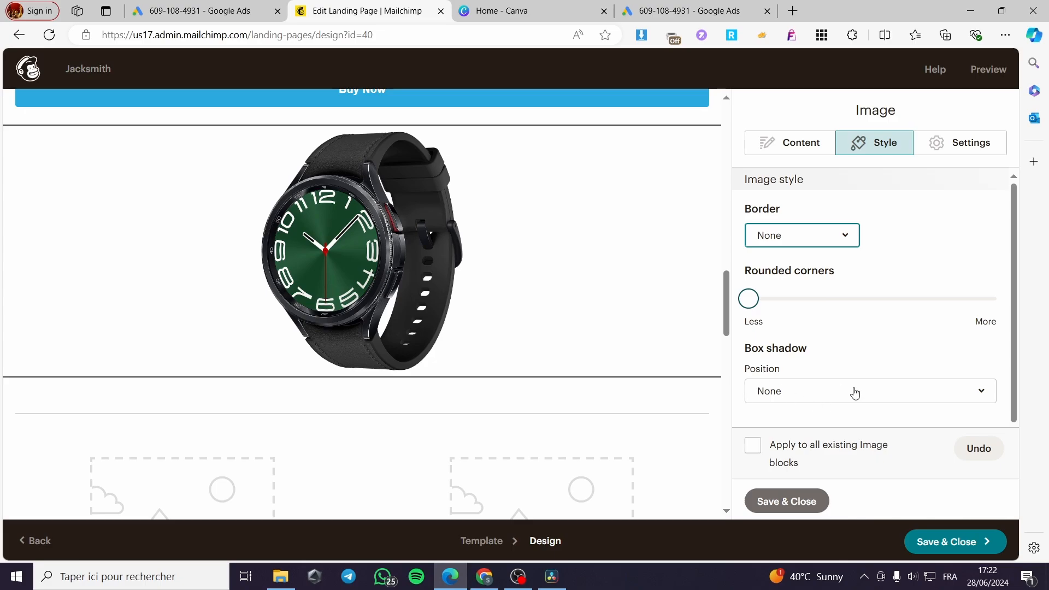
{"action": "left_click", "coordinate": [803, 139]}
{"action": "left_click", "coordinate": [801, 506]}
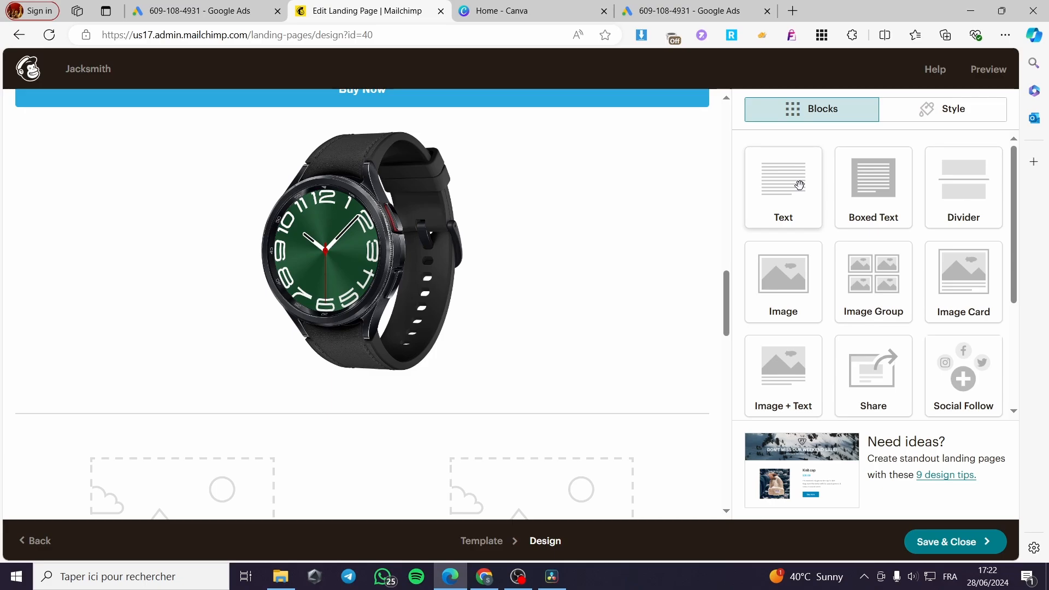
Add a text block below the watch image and fill it with repeated copies of its placeholder sentence
{"action": "left_click_drag", "start_coordinate": [800, 185], "coordinate": [459, 472]}
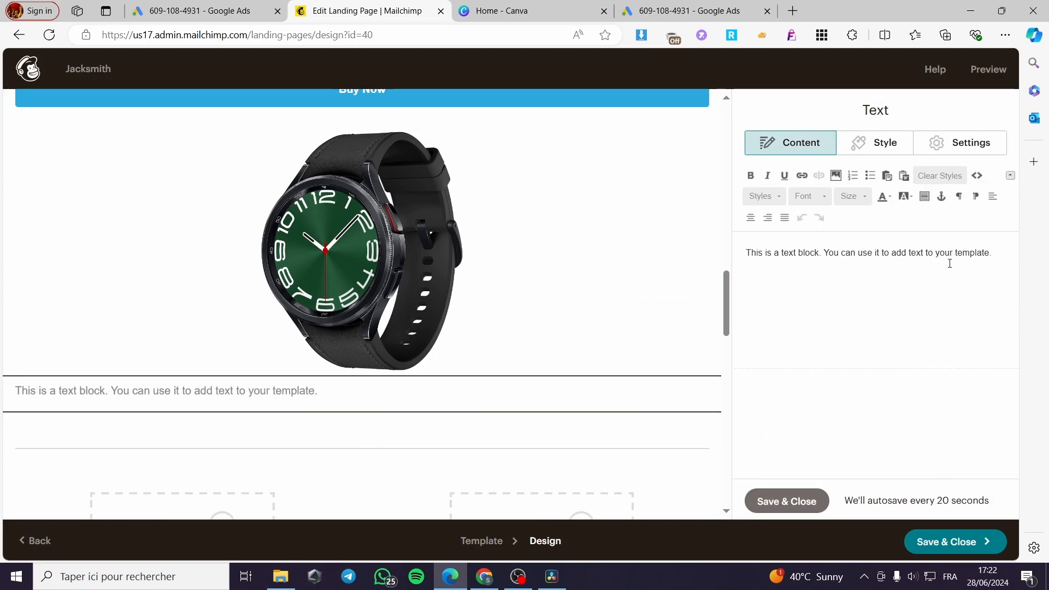
{"action": "left_click_drag", "start_coordinate": [950, 263], "coordinate": [702, 247]}
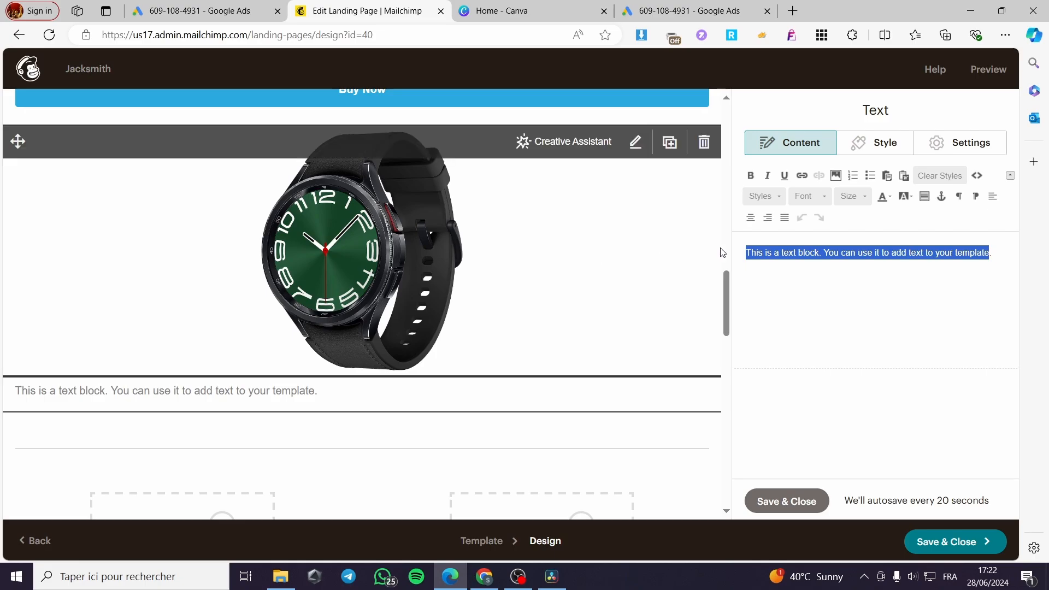
{"action": "key", "text": "ctrl+c"}
{"action": "left_click", "coordinate": [1003, 254]}
{"action": "key", "text": "ctrl+v"}
{"action": "key", "text": "ctrl+v"}
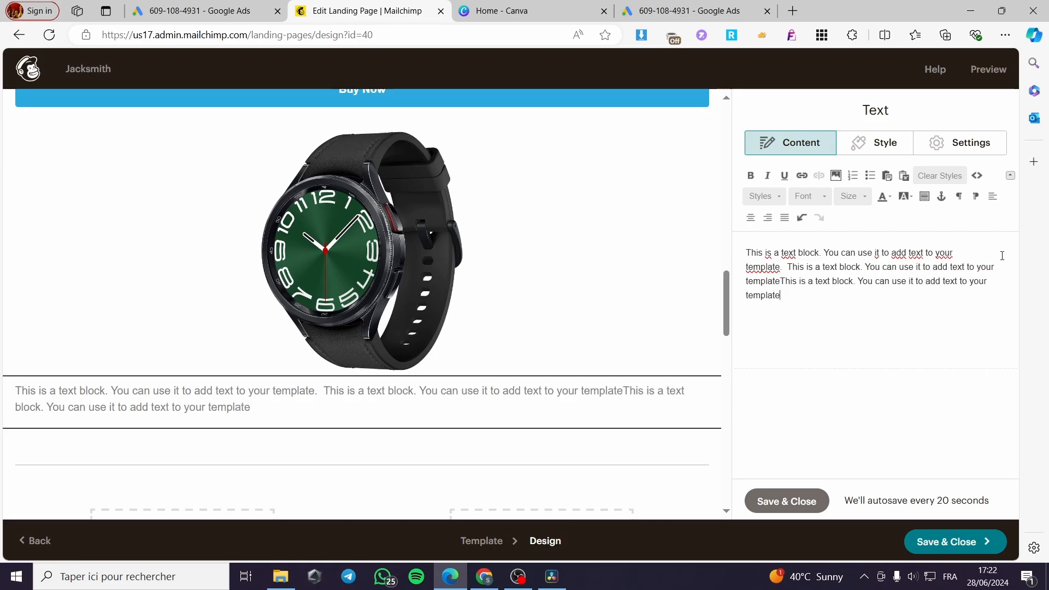
{"action": "key", "text": "ctrl+v"}
{"action": "key", "text": "ctrl+v"}
{"action": "key", "text": "ctrl+v"}
{"action": "key", "text": "ctrl+v"}
{"action": "key", "text": "ctrl+v"}
{"action": "key", "text": "ctrl+v"}
{"action": "key", "text": "ctrl+v"}
{"action": "key", "text": "ctrl+v"}
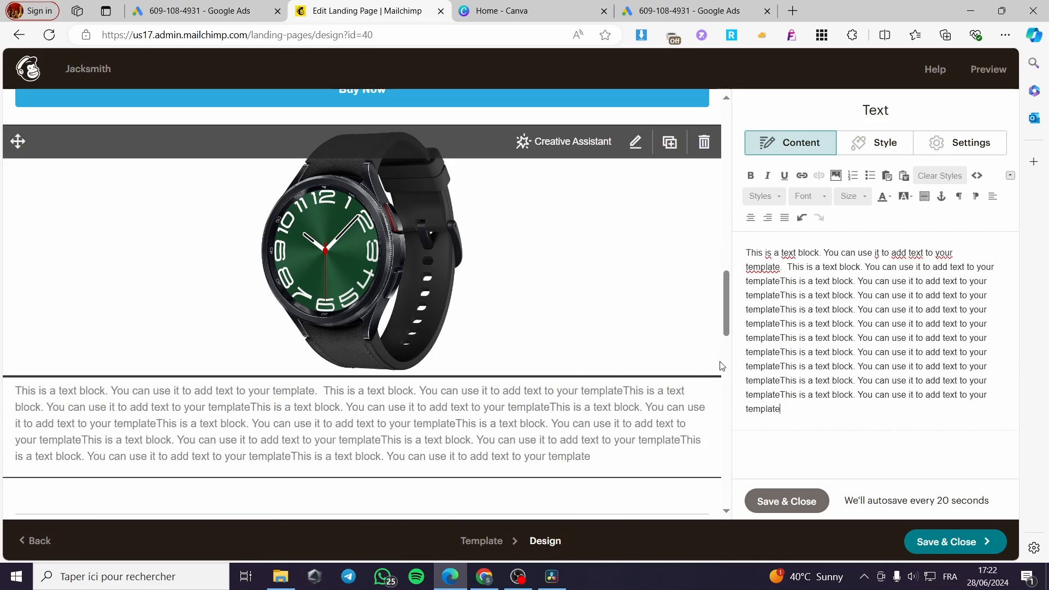
Save and close the text block and add a product block directly below it
{"action": "left_click", "coordinate": [787, 501]}
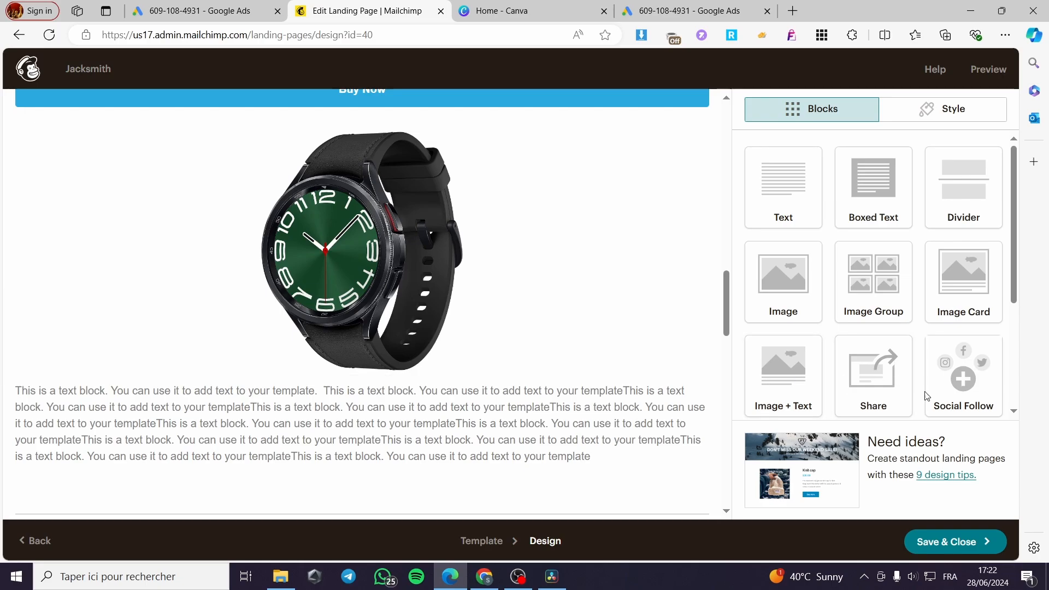
{"action": "scroll", "coordinate": [928, 395], "scroll_direction": "down", "scroll_amount": 1}
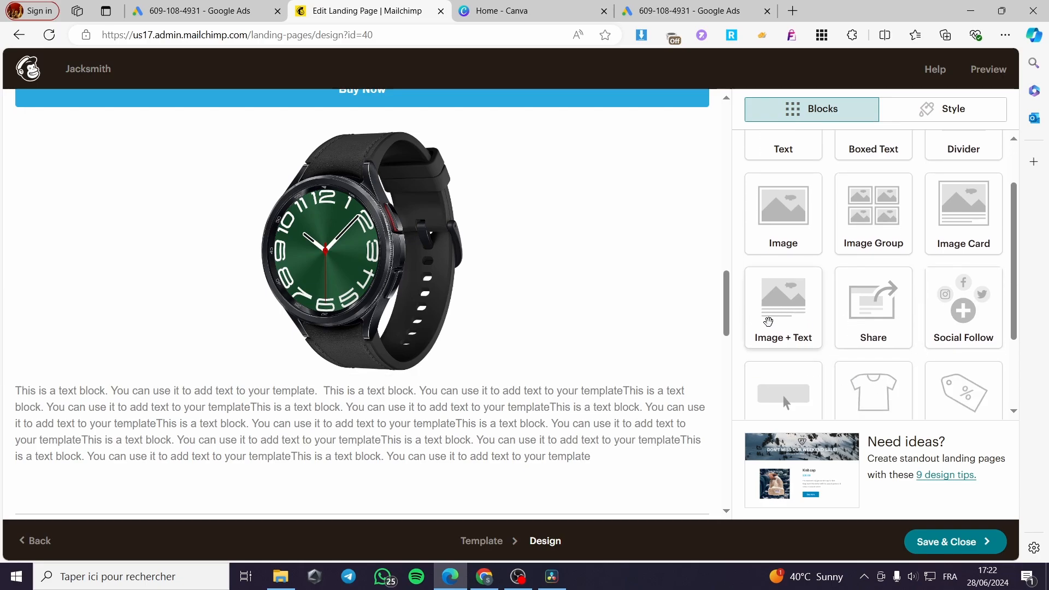
{"action": "scroll", "coordinate": [968, 351], "scroll_direction": "down", "scroll_amount": 2}
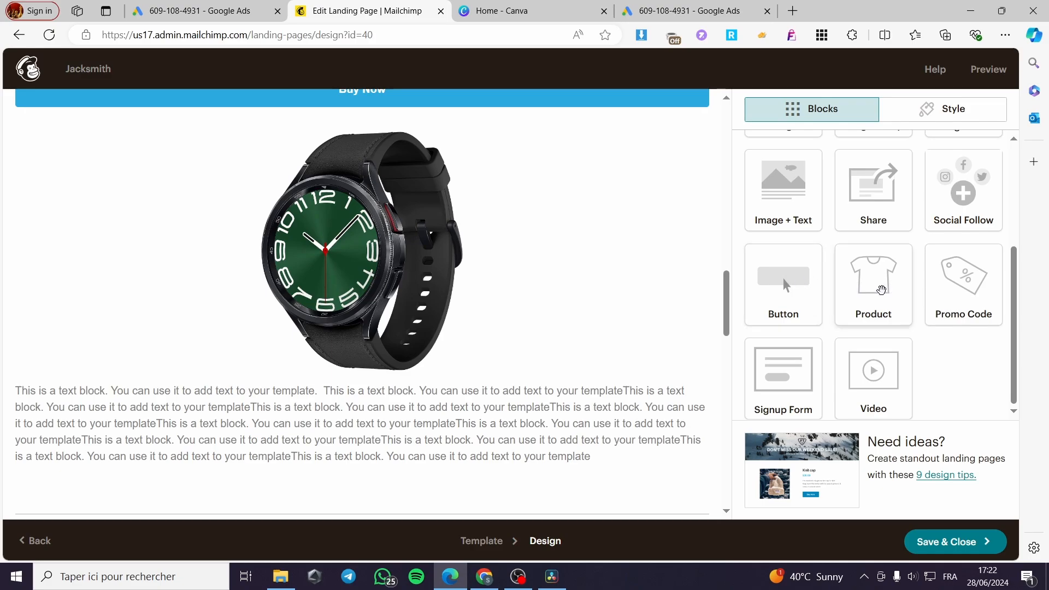
{"action": "left_click_drag", "start_coordinate": [881, 290], "coordinate": [519, 431]}
Review the sweater product block's title, description, button and image style settings, and save and close the block
{"action": "scroll", "coordinate": [449, 448], "scroll_direction": "up", "scroll_amount": 3}
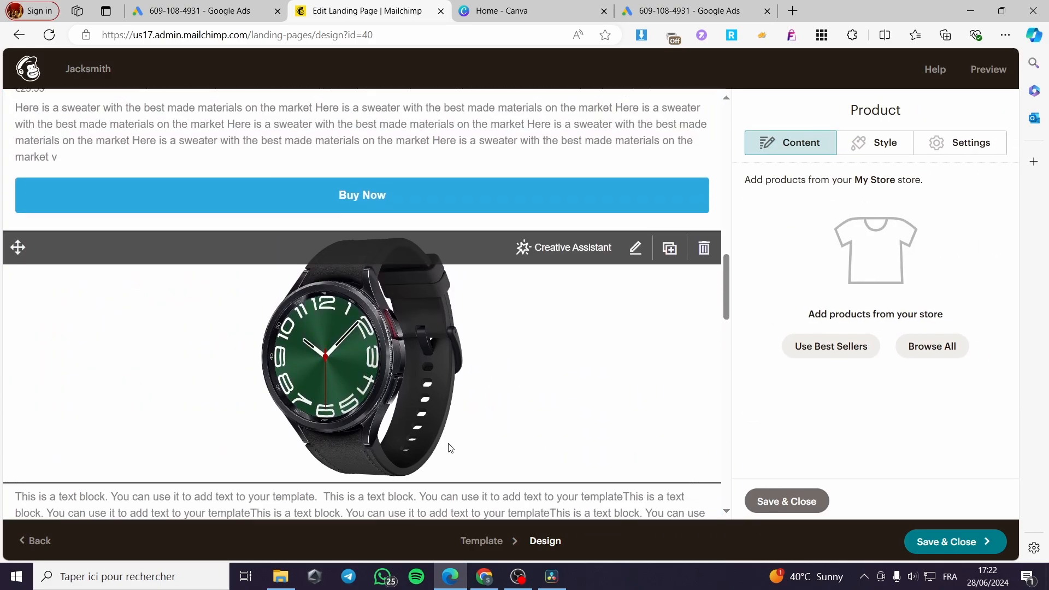
{"action": "scroll", "coordinate": [450, 449], "scroll_direction": "up", "scroll_amount": 12}
{"action": "left_click", "coordinate": [368, 366]}
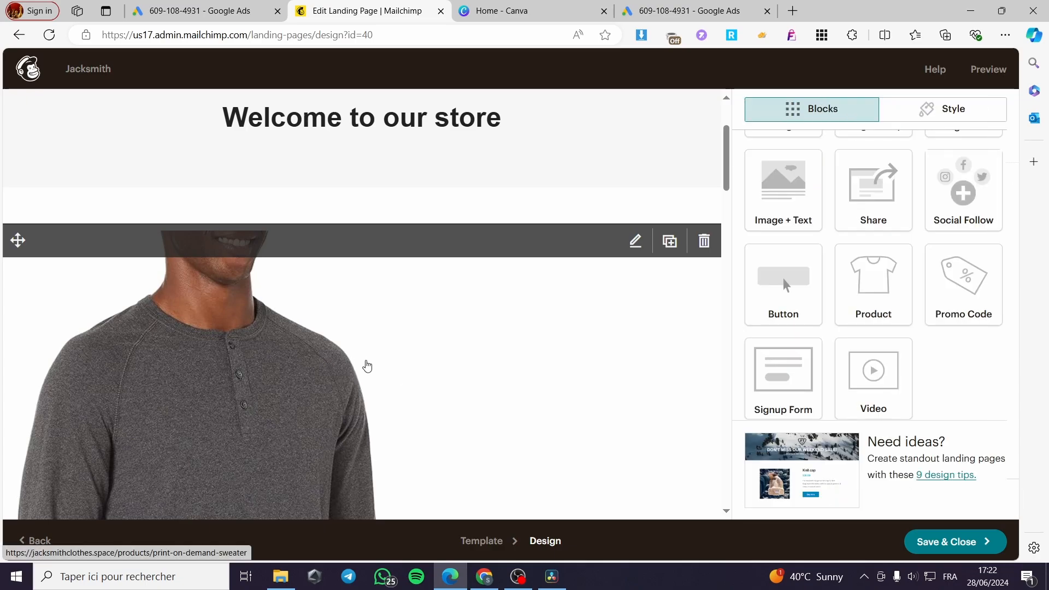
{"action": "left_click", "coordinate": [367, 366]}
{"action": "left_click", "coordinate": [869, 143]}
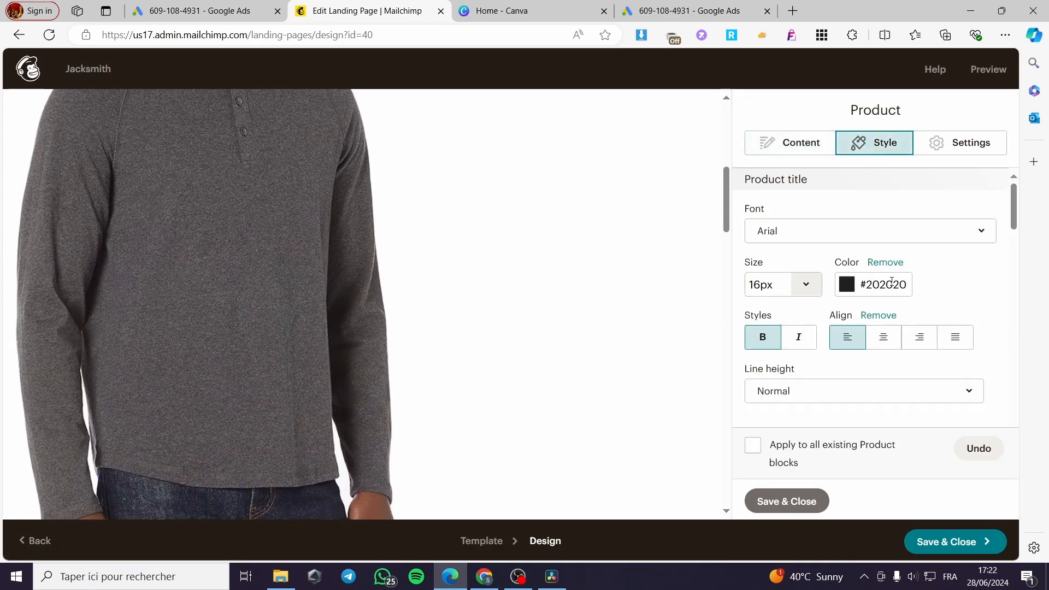
{"action": "scroll", "coordinate": [892, 290], "scroll_direction": "down", "scroll_amount": 5}
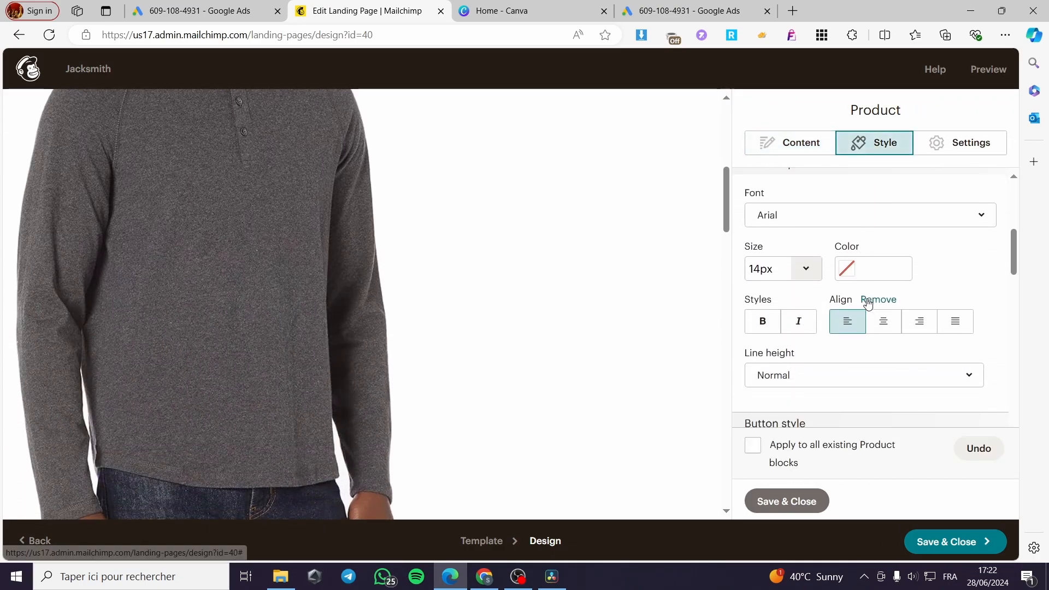
{"action": "scroll", "coordinate": [853, 328], "scroll_direction": "down", "scroll_amount": 7}
{"action": "scroll", "coordinate": [825, 315], "scroll_direction": "up", "scroll_amount": 3}
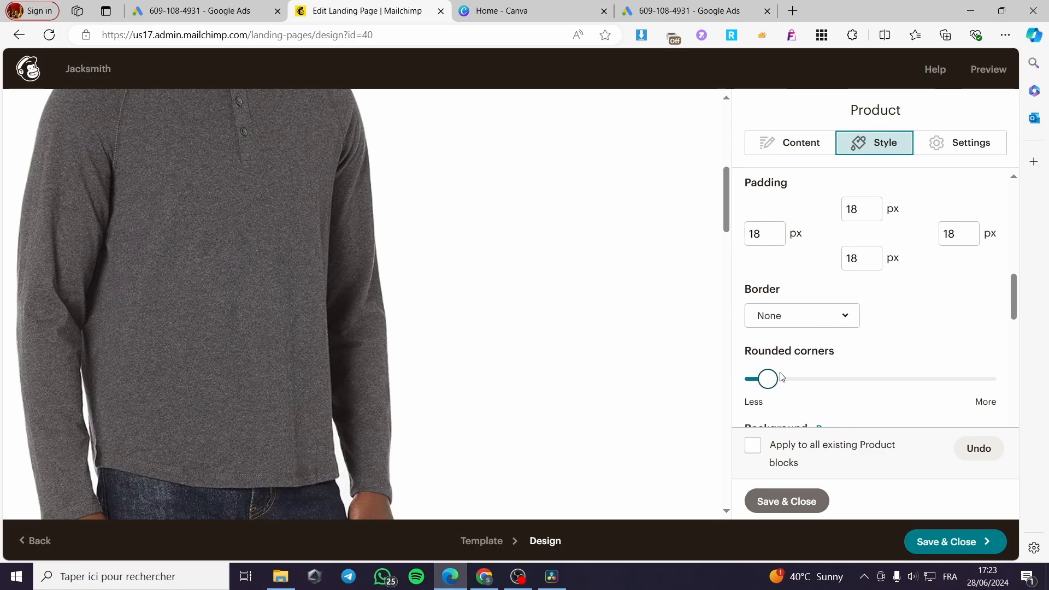
{"action": "scroll", "coordinate": [783, 338], "scroll_direction": "up", "scroll_amount": 2}
{"action": "scroll", "coordinate": [823, 322], "scroll_direction": "down", "scroll_amount": 7}
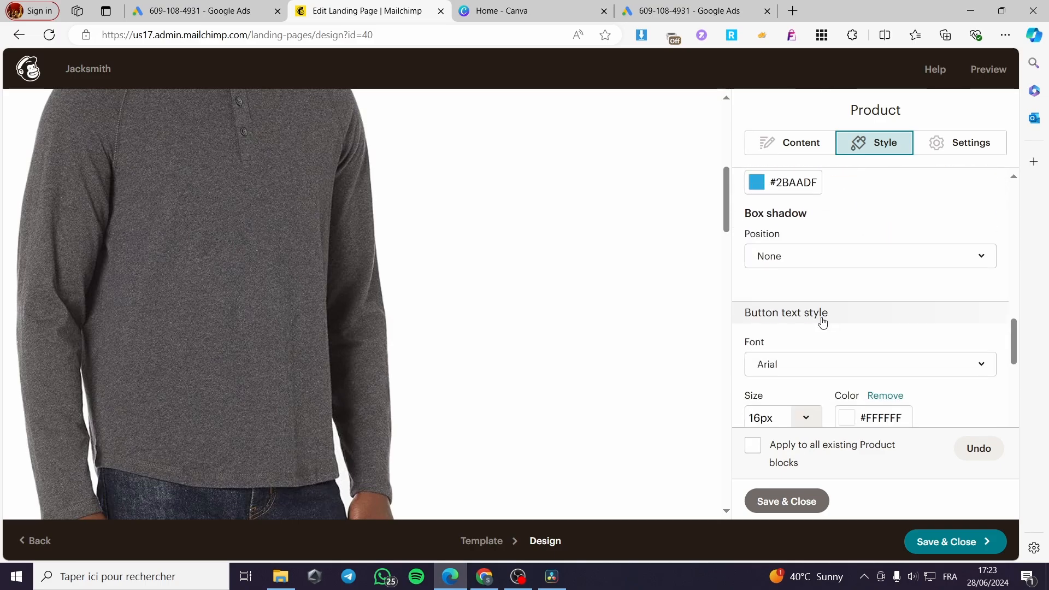
{"action": "scroll", "coordinate": [823, 322], "scroll_direction": "down", "scroll_amount": 6}
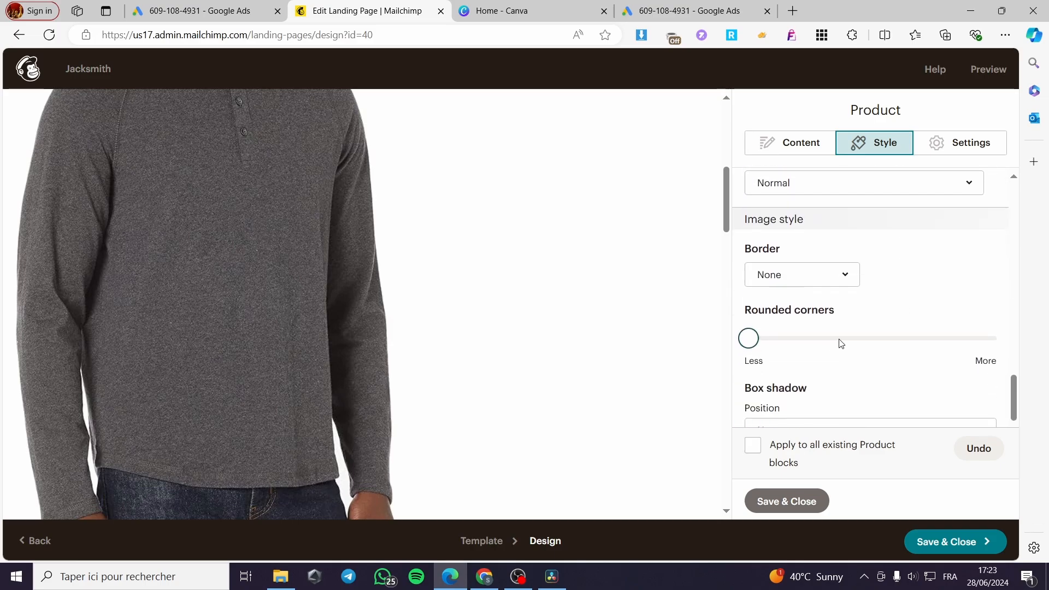
{"action": "scroll", "coordinate": [830, 317], "scroll_direction": "down", "scroll_amount": 3}
{"action": "left_click", "coordinate": [803, 148]}
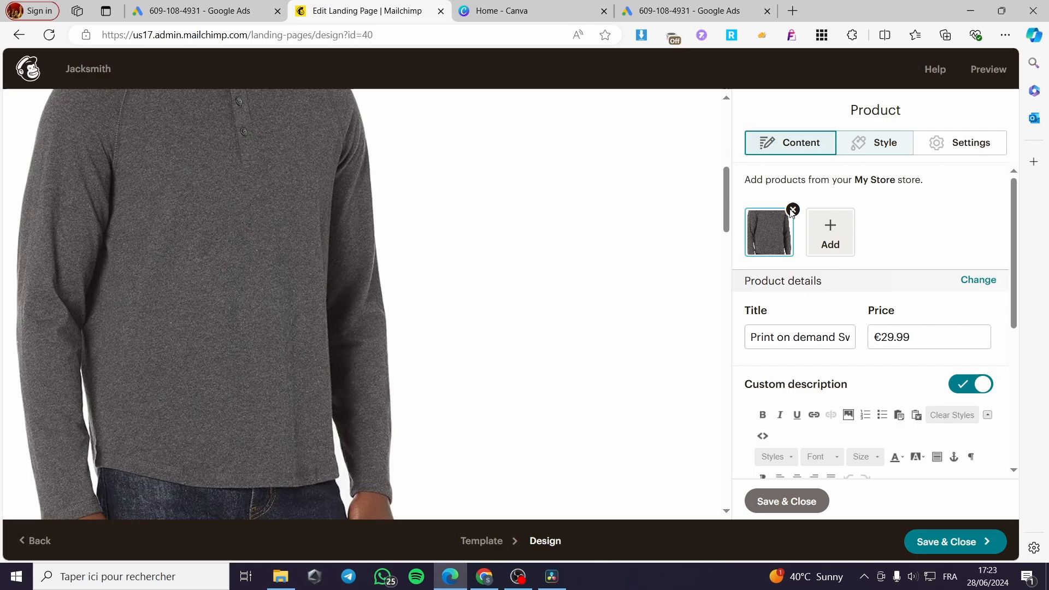
{"action": "left_click", "coordinate": [800, 502]}
Add a Buy Now button block between the watch text and the empty product block, and save and close the page design
{"action": "scroll", "coordinate": [601, 415], "scroll_direction": "down", "scroll_amount": 3}
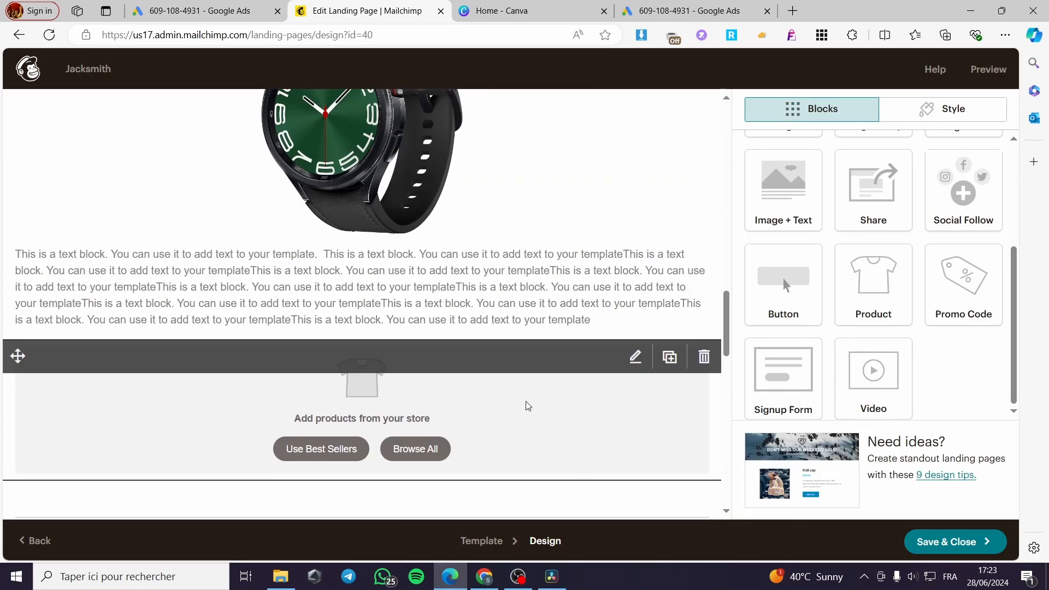
{"action": "left_click_drag", "start_coordinate": [783, 284], "coordinate": [397, 345]}
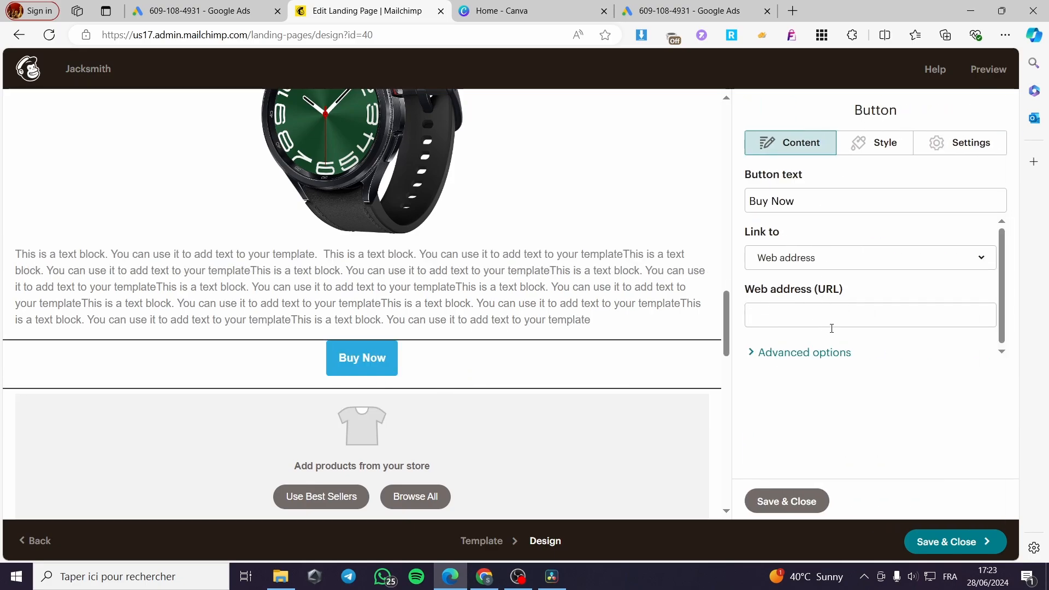
{"action": "scroll", "coordinate": [367, 278], "scroll_direction": "up", "scroll_amount": 4}
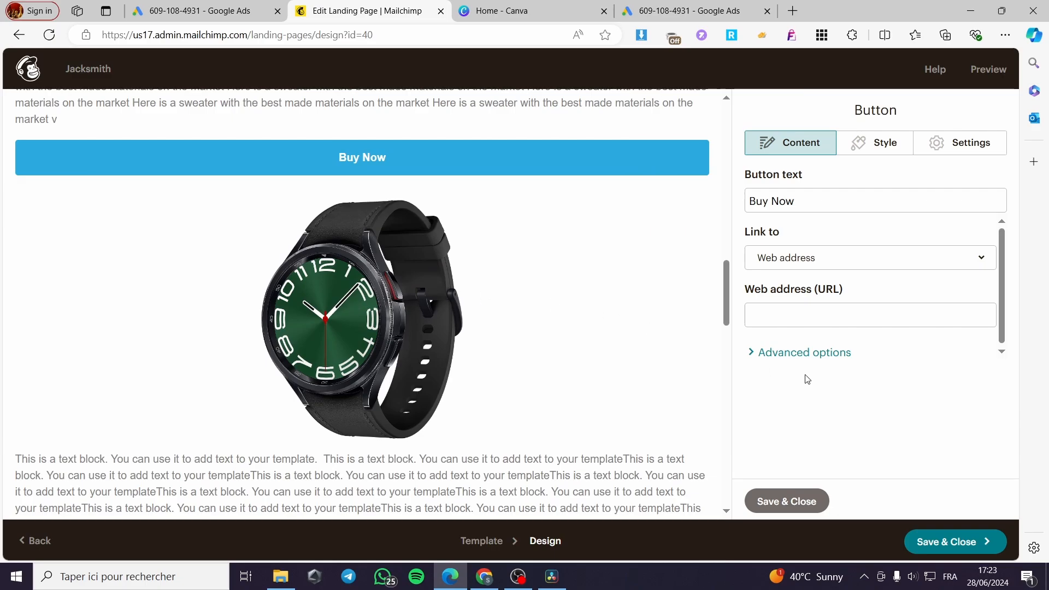
{"action": "left_click", "coordinate": [949, 552]}
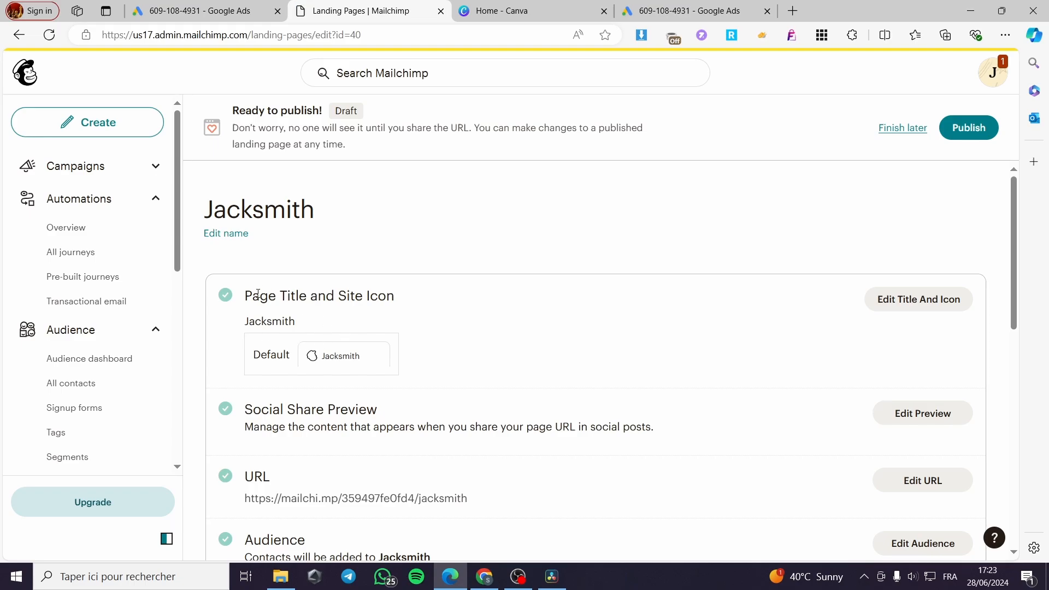
Try the draft landing page's URL in a new browser tab and close that tab
{"action": "scroll", "coordinate": [914, 302], "scroll_direction": "down", "scroll_amount": 3}
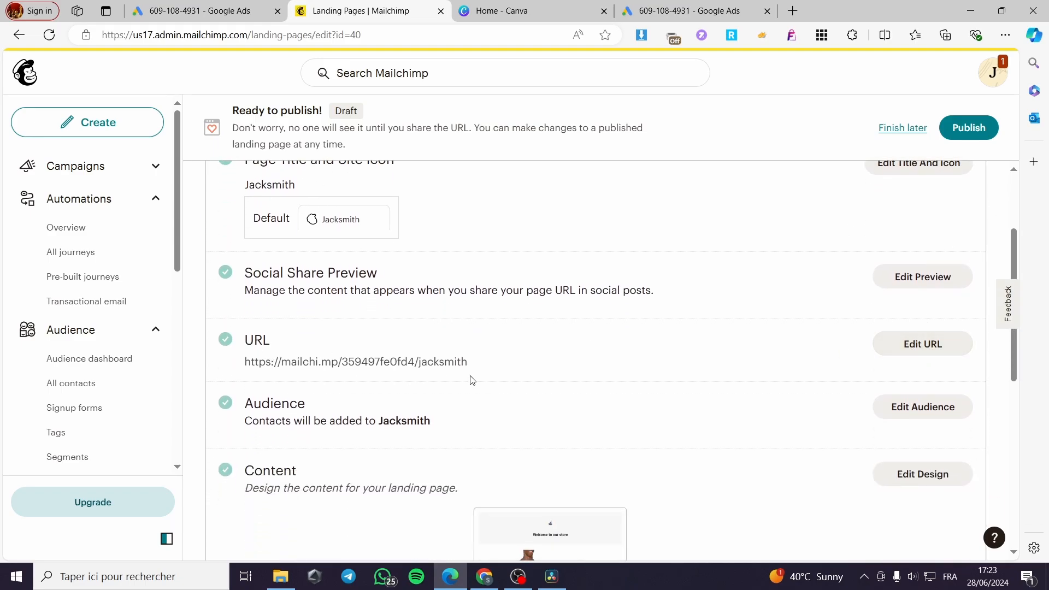
{"action": "left_click_drag", "start_coordinate": [469, 362], "coordinate": [251, 363]}
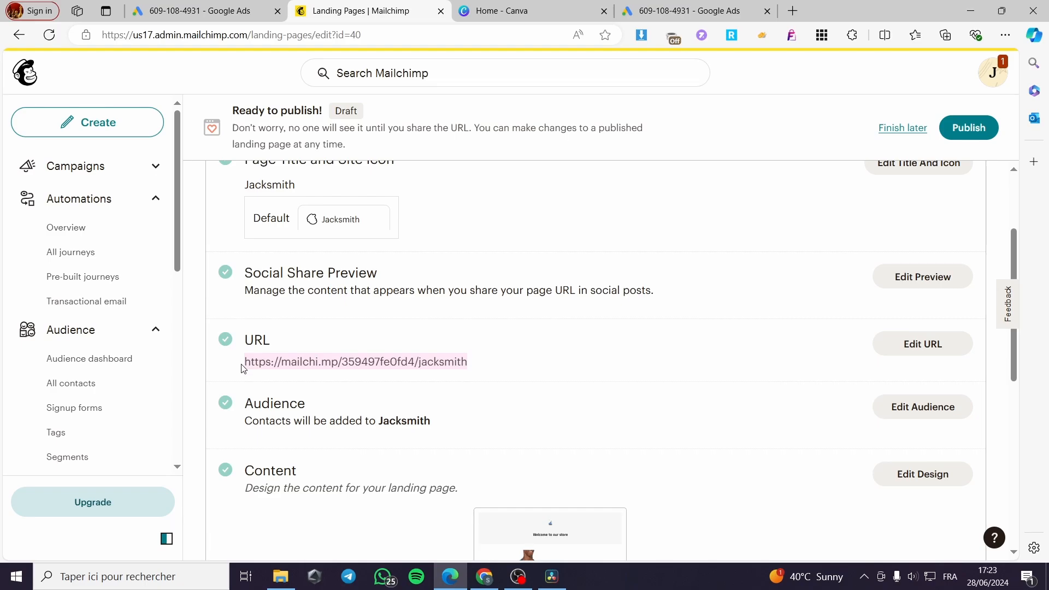
{"action": "left_click", "coordinate": [793, 11]}
{"action": "type", "text": "https://mailchi.mp/359497fe0fd4/jacksmith"}
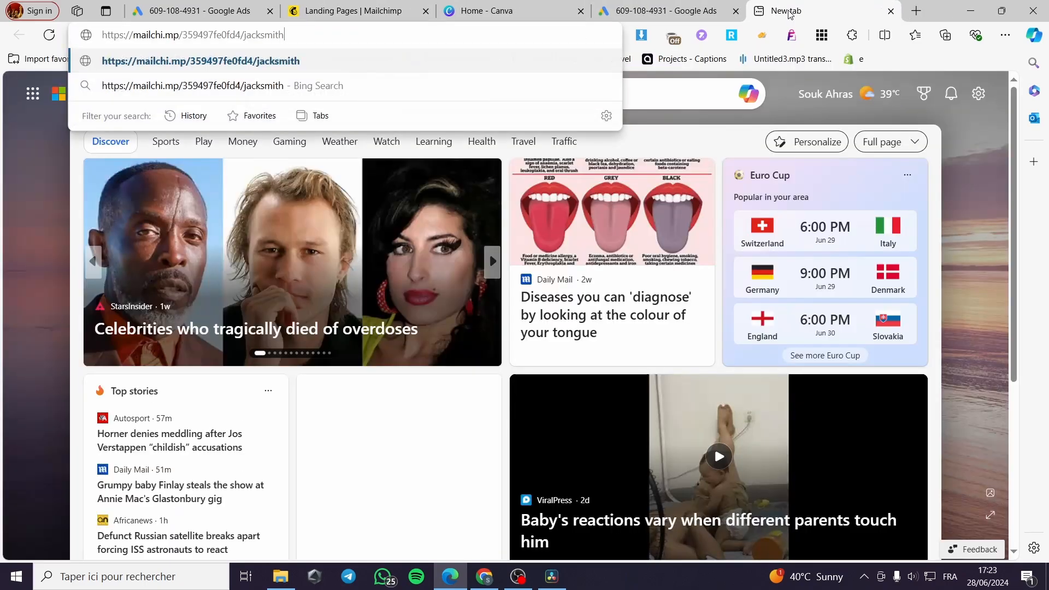
{"action": "key", "text": "Return"}
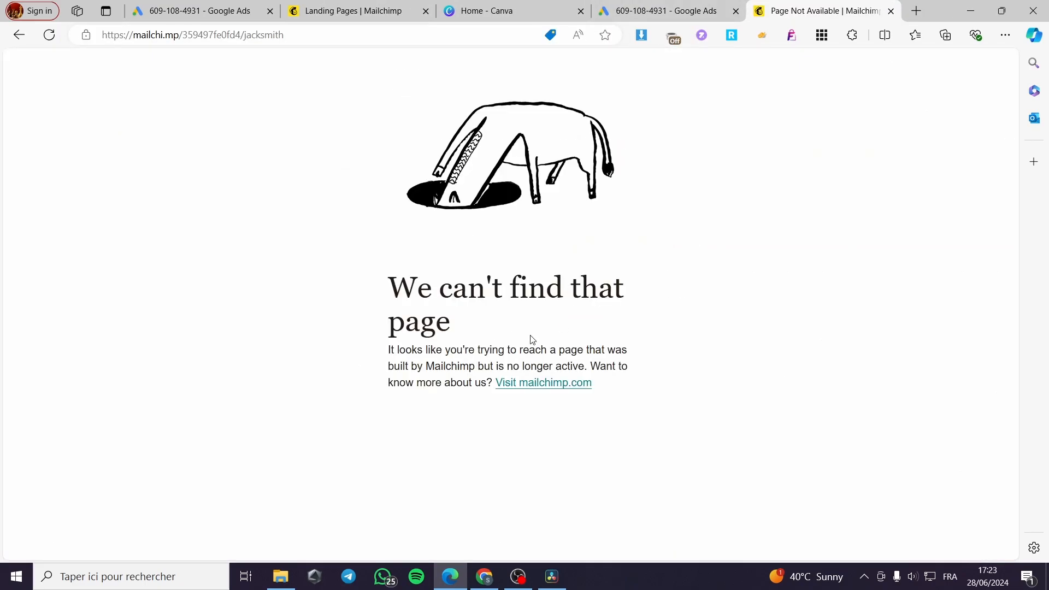
{"action": "left_click", "coordinate": [891, 11]}
Look over the rest of the landing page checklist and publish the page
{"action": "scroll", "coordinate": [601, 365], "scroll_direction": "down", "scroll_amount": 6}
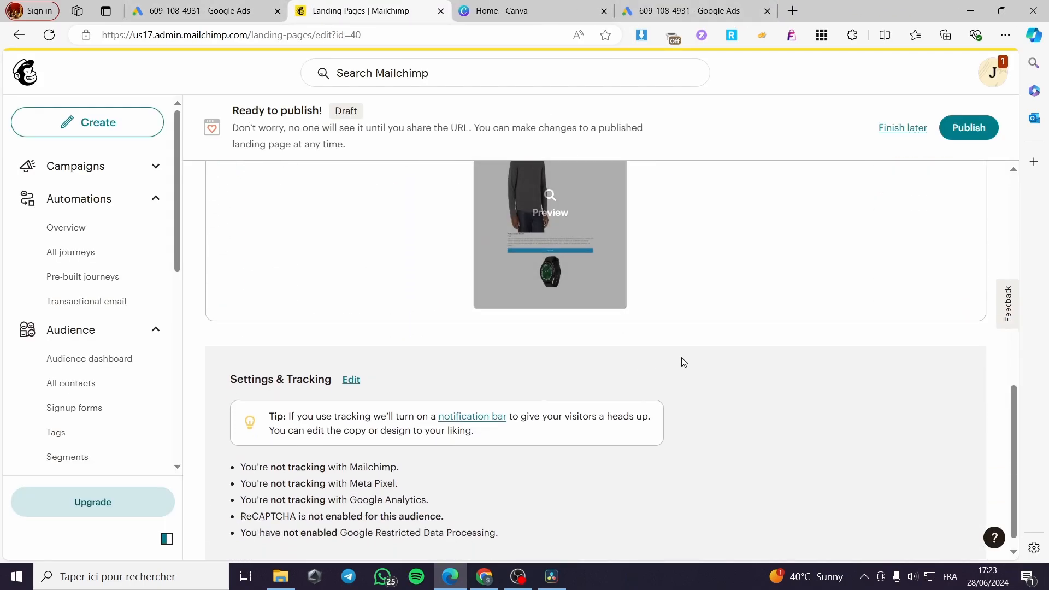
{"action": "scroll", "coordinate": [684, 363], "scroll_direction": "up", "scroll_amount": 4}
{"action": "left_click", "coordinate": [963, 137]}
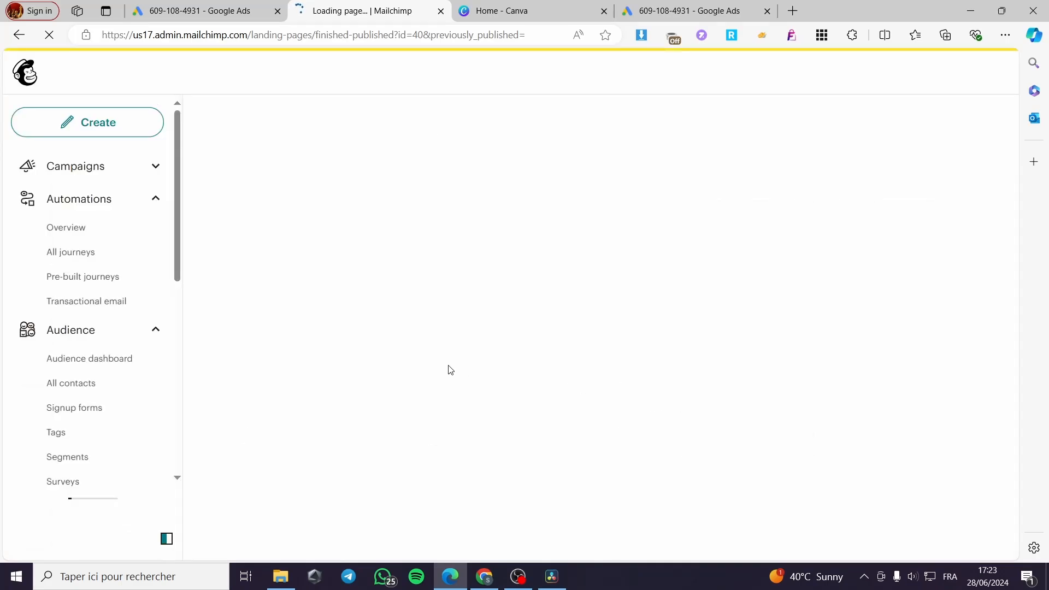
Open the published landing page from its share link and look through its content
{"action": "scroll", "coordinate": [490, 386], "scroll_direction": "down", "scroll_amount": 6}
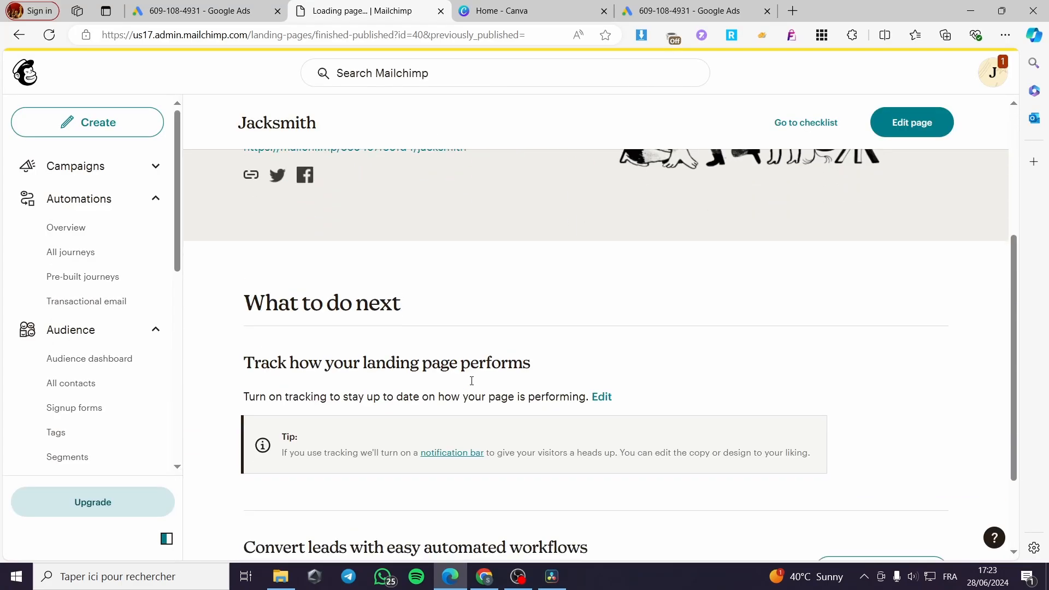
{"action": "scroll", "coordinate": [537, 387], "scroll_direction": "up", "scroll_amount": 6}
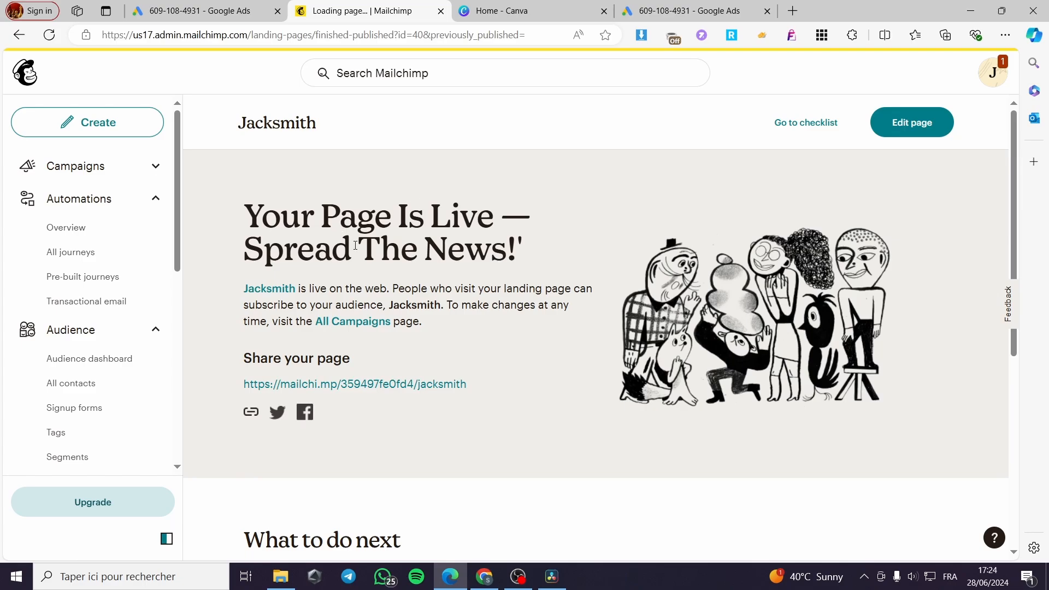
{"action": "left_click", "coordinate": [350, 383]}
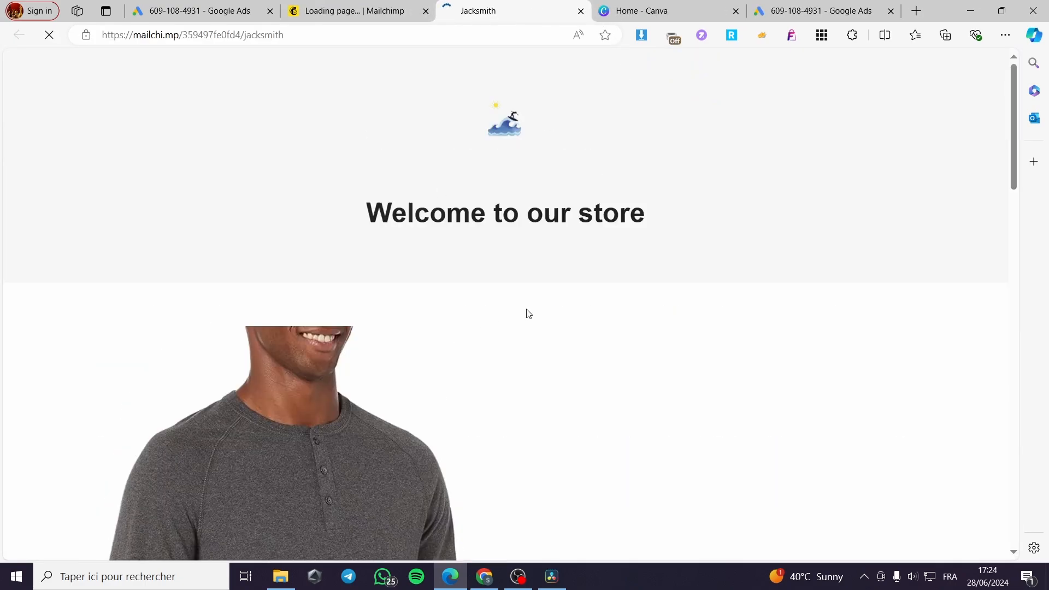
{"action": "scroll", "coordinate": [546, 286], "scroll_direction": "down", "scroll_amount": 5}
{"action": "scroll", "coordinate": [468, 316], "scroll_direction": "up", "scroll_amount": 5}
{"action": "left_click", "coordinate": [299, 38]}
{"action": "key", "text": "ctrl+c"}
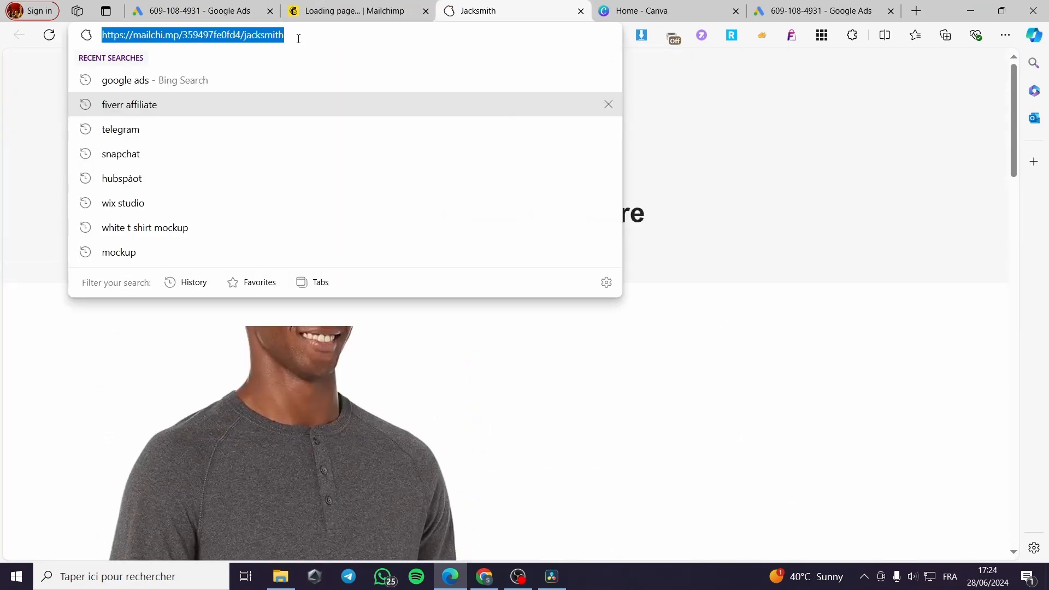
{"action": "left_click", "coordinate": [199, 13]}
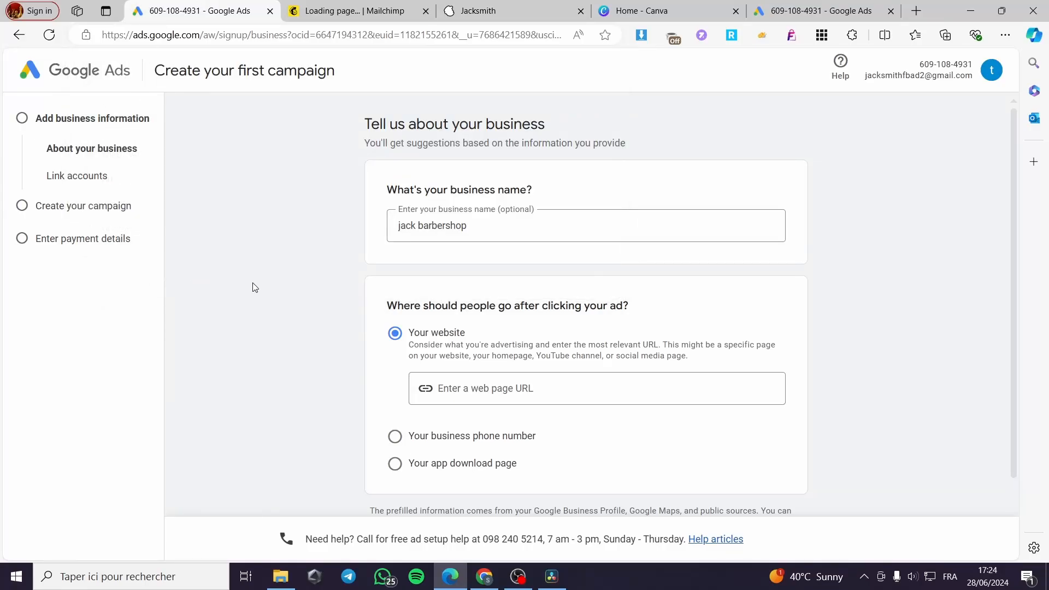
{"action": "left_click", "coordinate": [473, 384]}
{"action": "key", "text": "ctrl+v"}
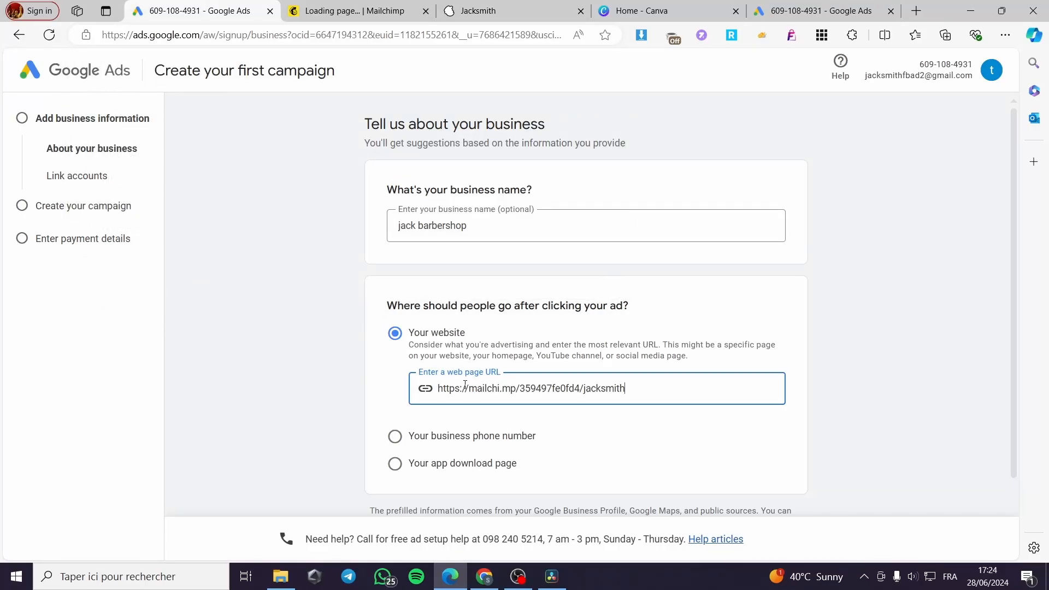
{"action": "left_click", "coordinate": [825, 353]}
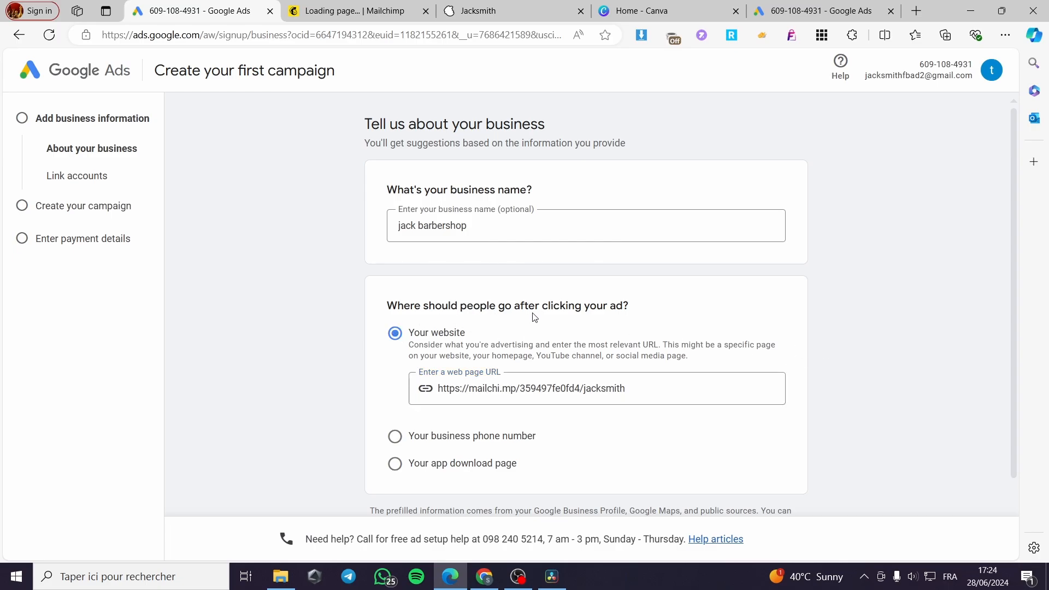
{"action": "scroll", "coordinate": [488, 340], "scroll_direction": "down", "scroll_amount": 2}
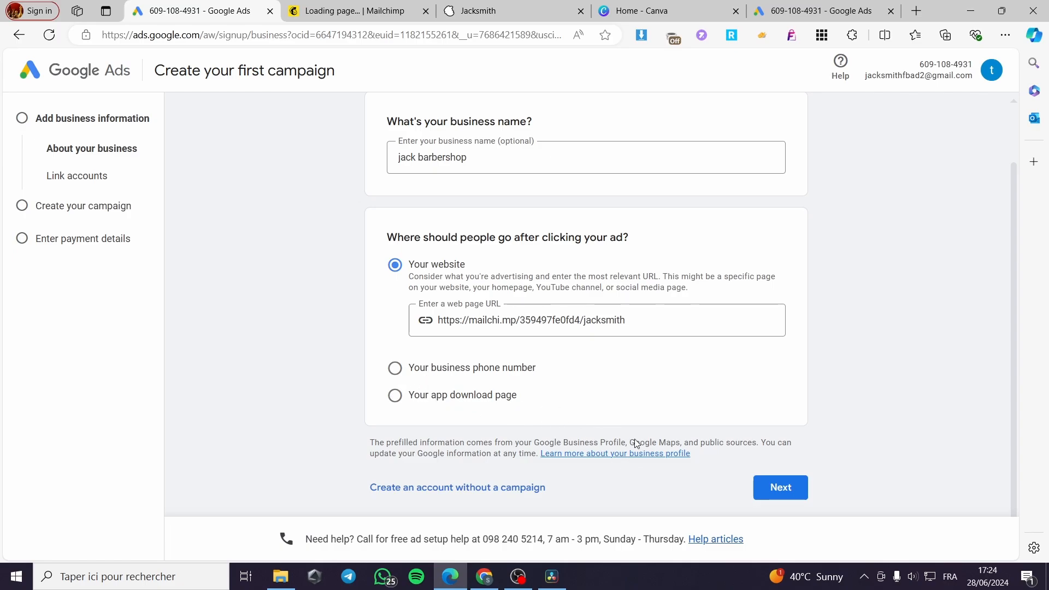
{"action": "left_click", "coordinate": [790, 488]}
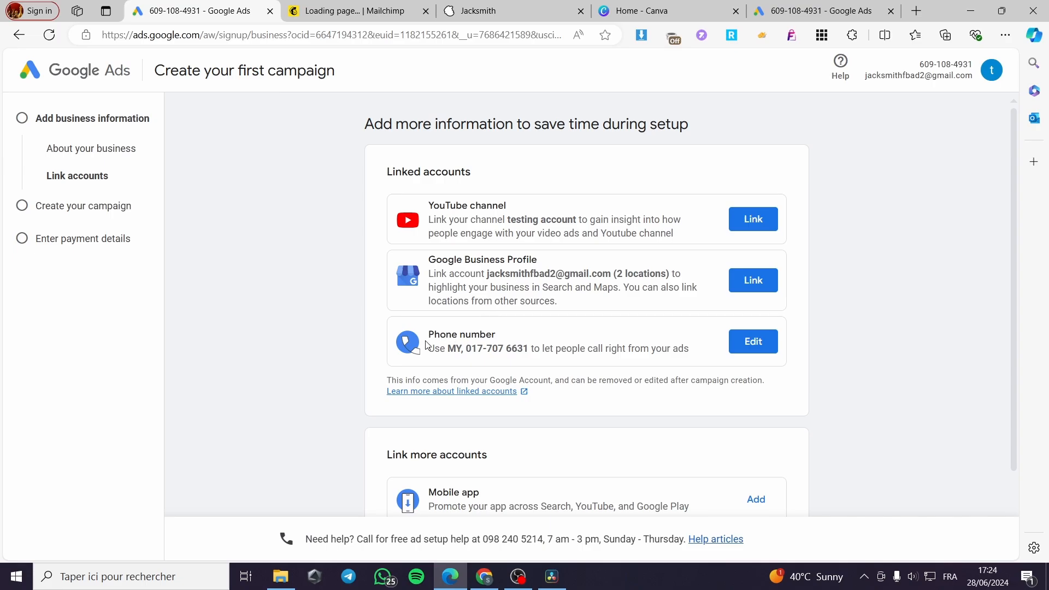
Review the linked account options and skip linking any accounts
{"action": "scroll", "coordinate": [856, 257], "scroll_direction": "down", "scroll_amount": 2}
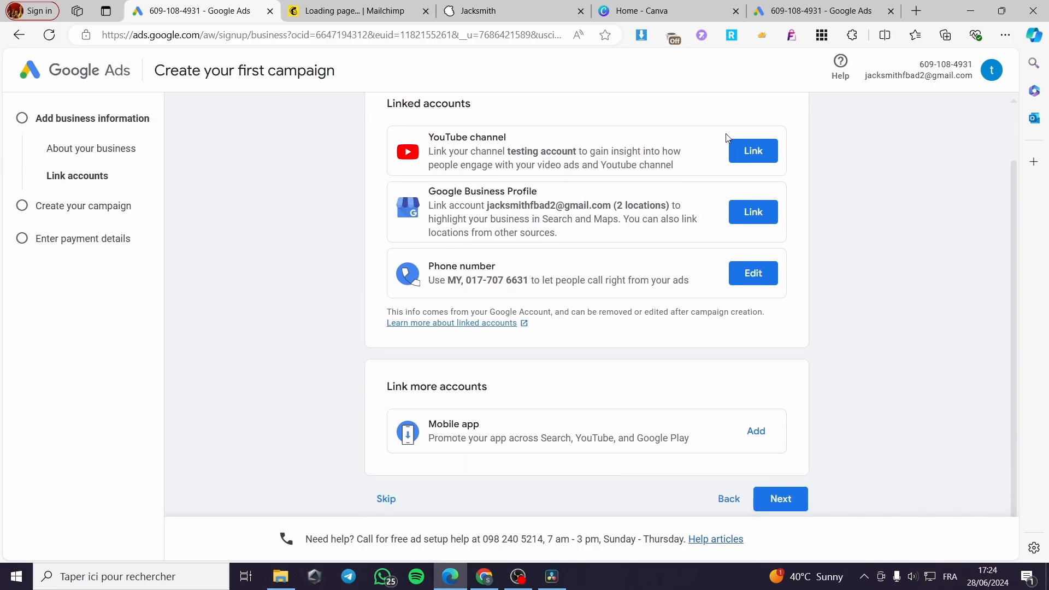
{"action": "scroll", "coordinate": [538, 375], "scroll_direction": "down", "scroll_amount": 1}
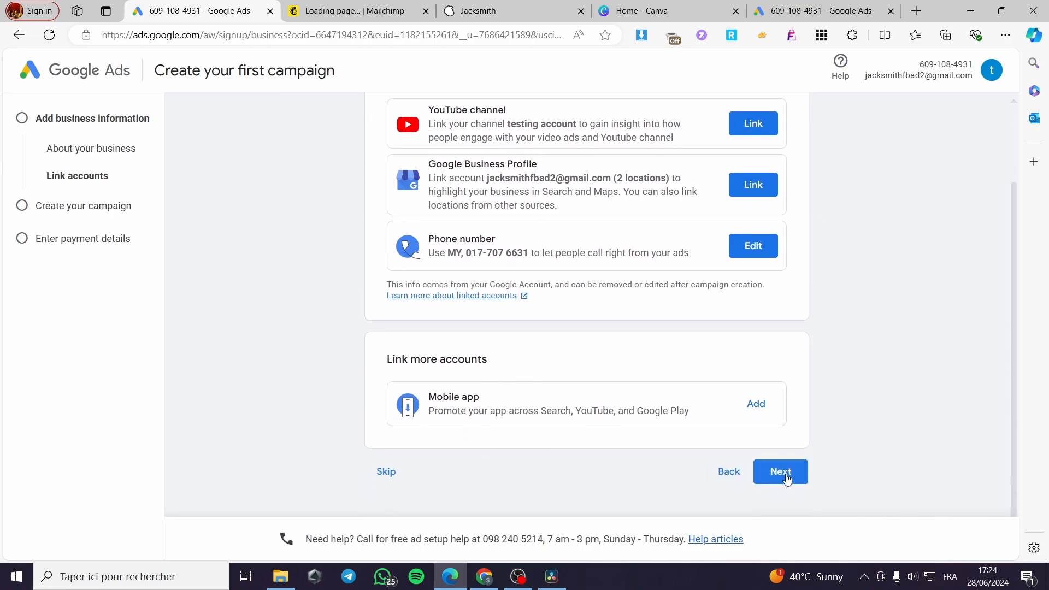
{"action": "left_click", "coordinate": [392, 473]}
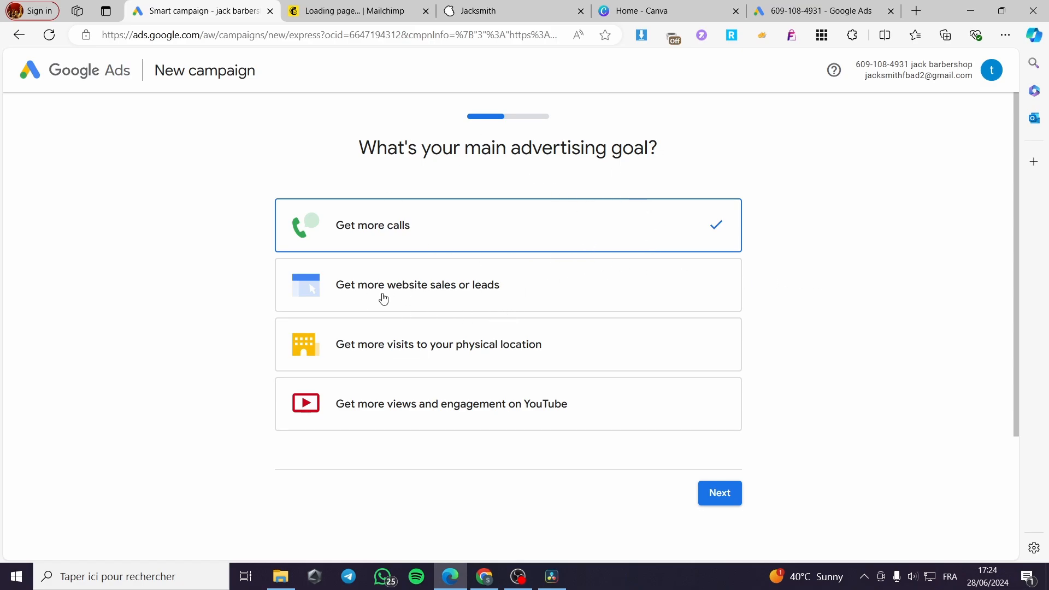
Choose "Get more website sales or leads" as the main advertising goal and accept the Google Analytics setup
{"action": "left_click", "coordinate": [415, 295]}
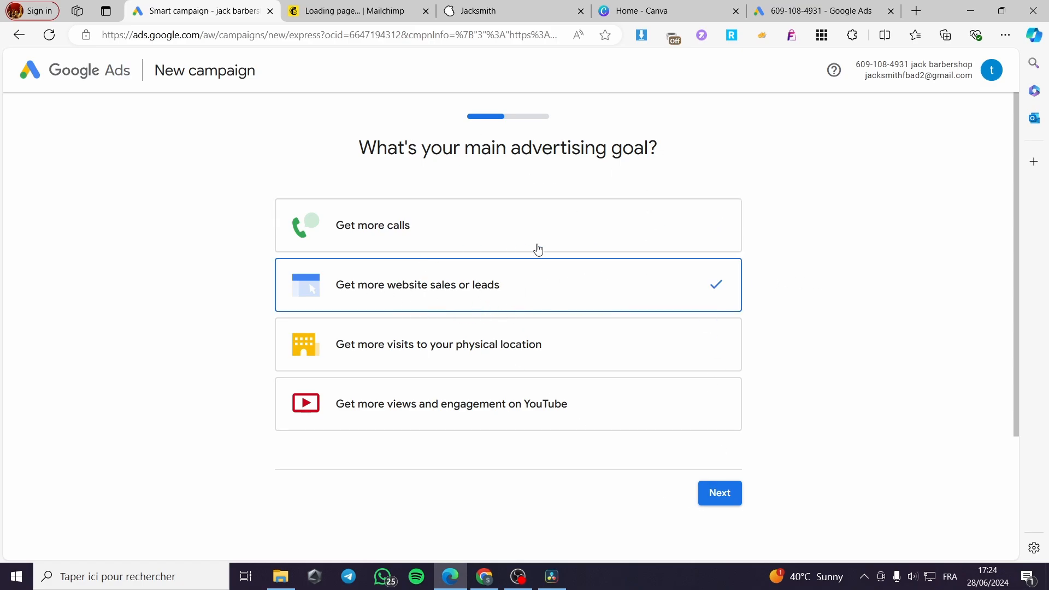
{"action": "left_click", "coordinate": [725, 495]}
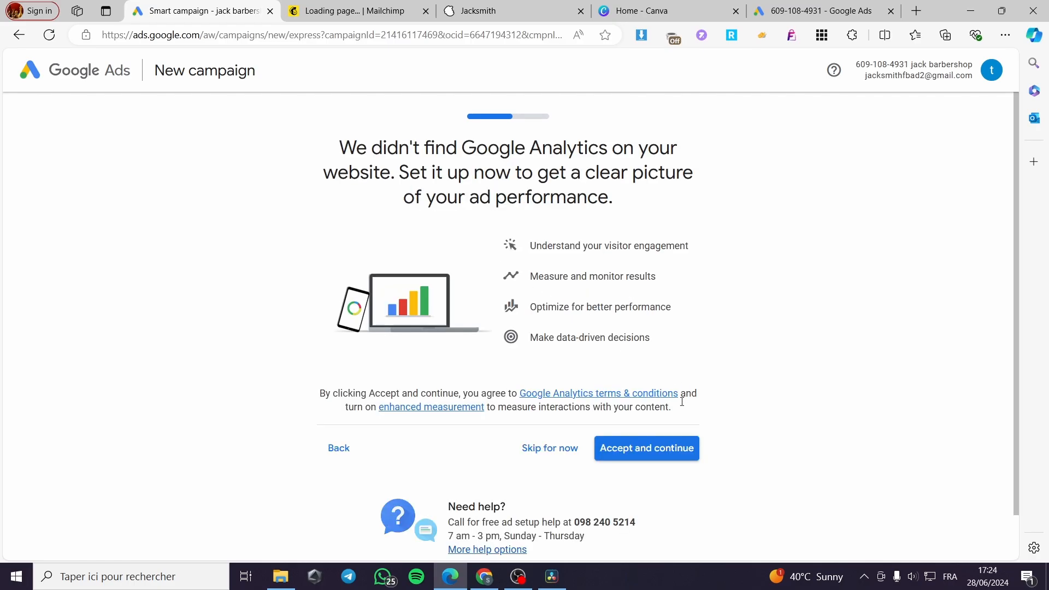
{"action": "left_click", "coordinate": [644, 448]}
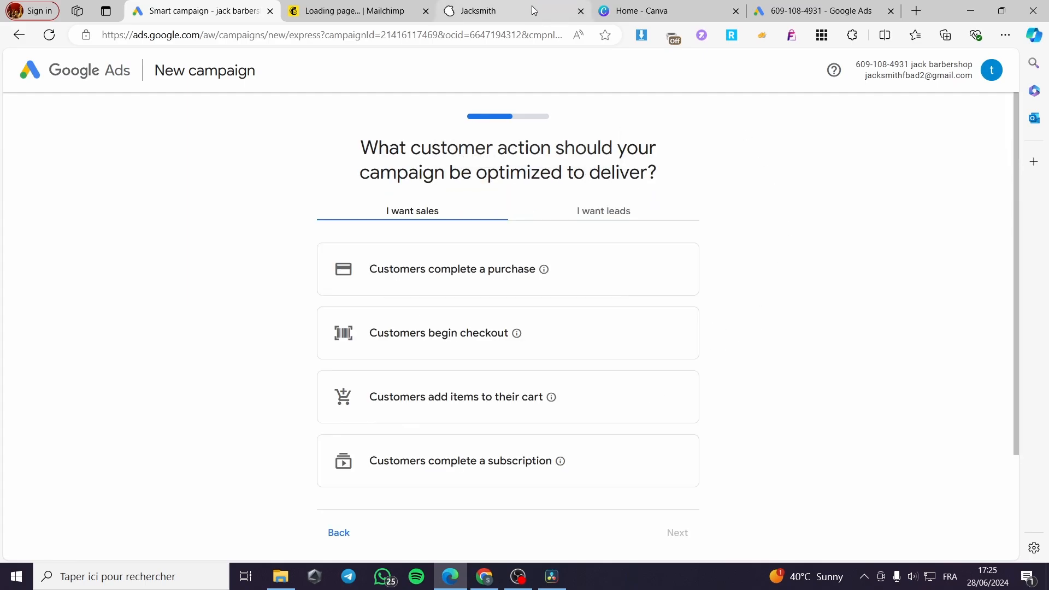
{"action": "scroll", "coordinate": [727, 300], "scroll_direction": "down", "scroll_amount": 2}
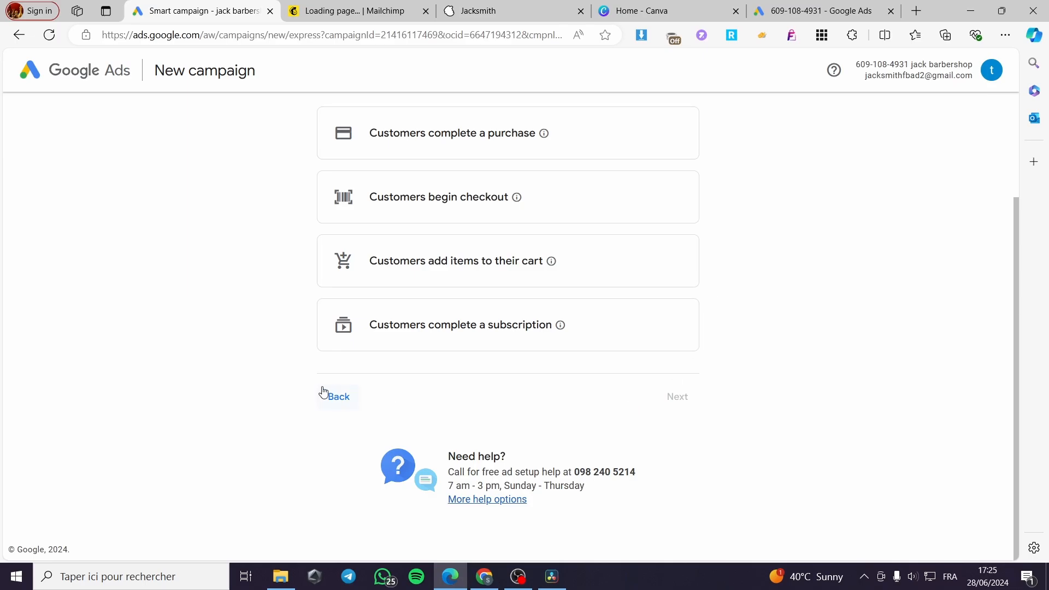
{"action": "scroll", "coordinate": [595, 338], "scroll_direction": "up", "scroll_amount": 2}
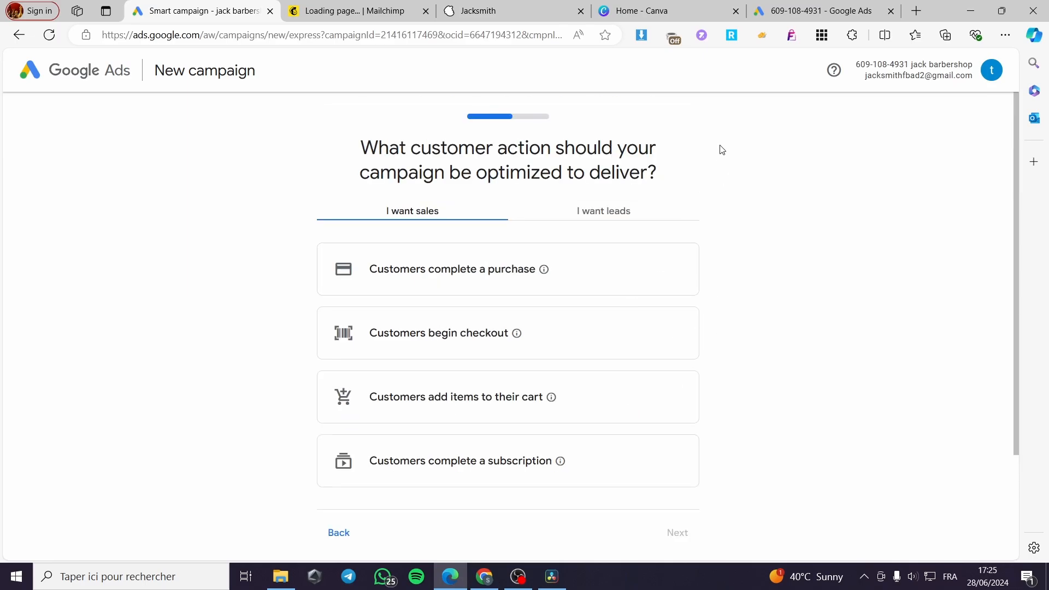